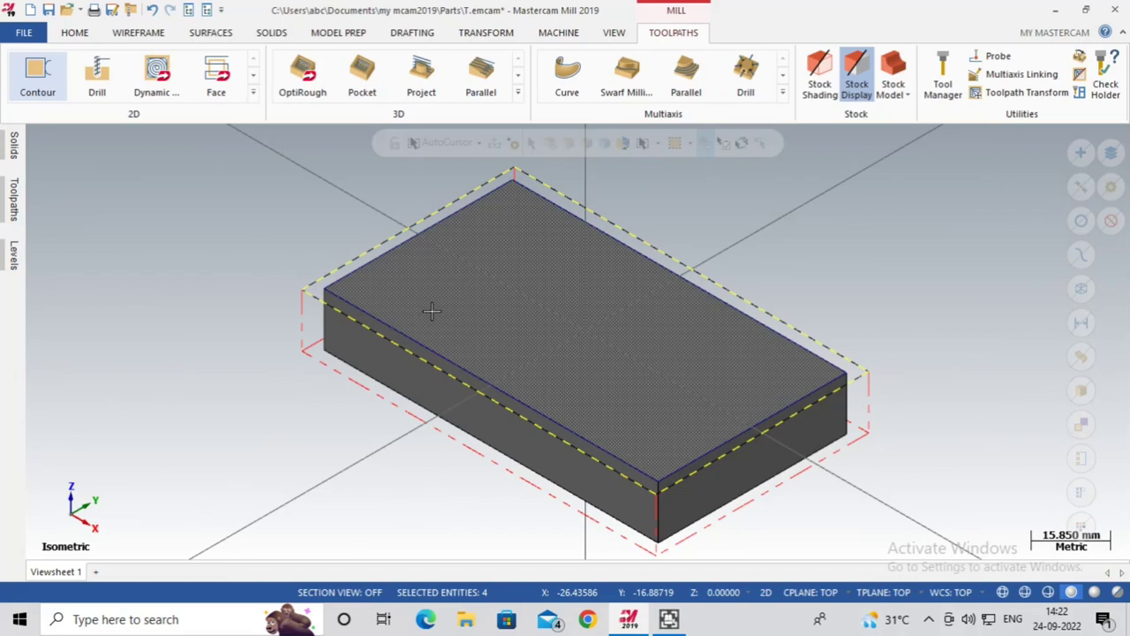
scroll(547, 369, "down", 1)
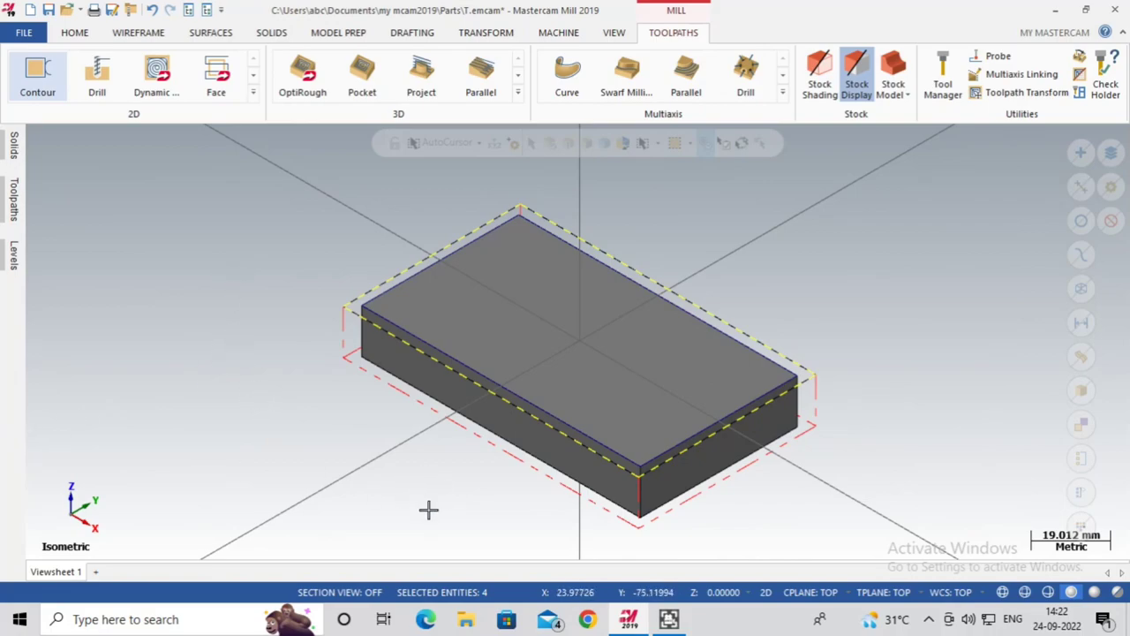
scroll(298, 323, "down", 1)
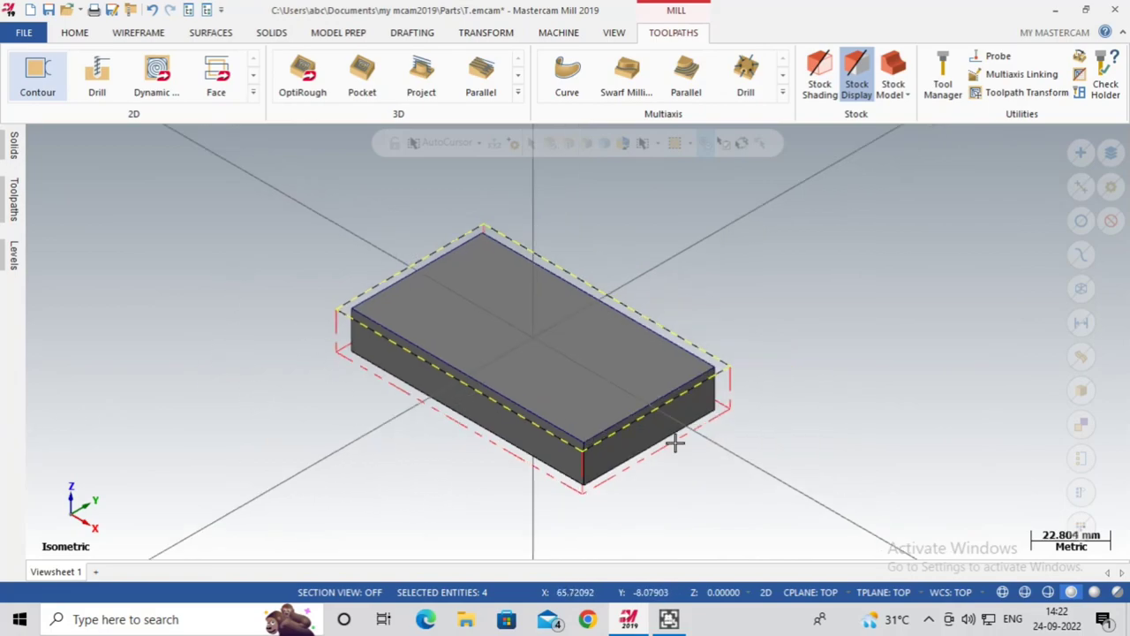
scroll(736, 424, "up", 1)
scroll(750, 484, "down", 1)
scroll(484, 351, "up", 1)
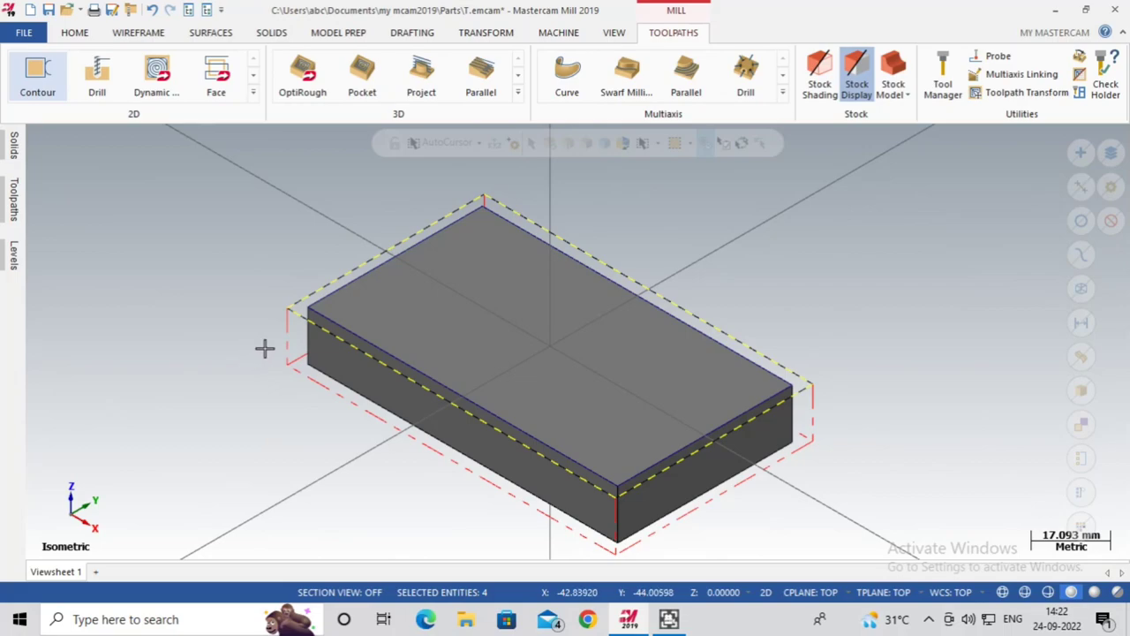
Check the contour toolpath's Lead In/Out settings, leave Lead In/Out disabled, accept the parameters and regenerate the operation
mouse_move(14, 199)
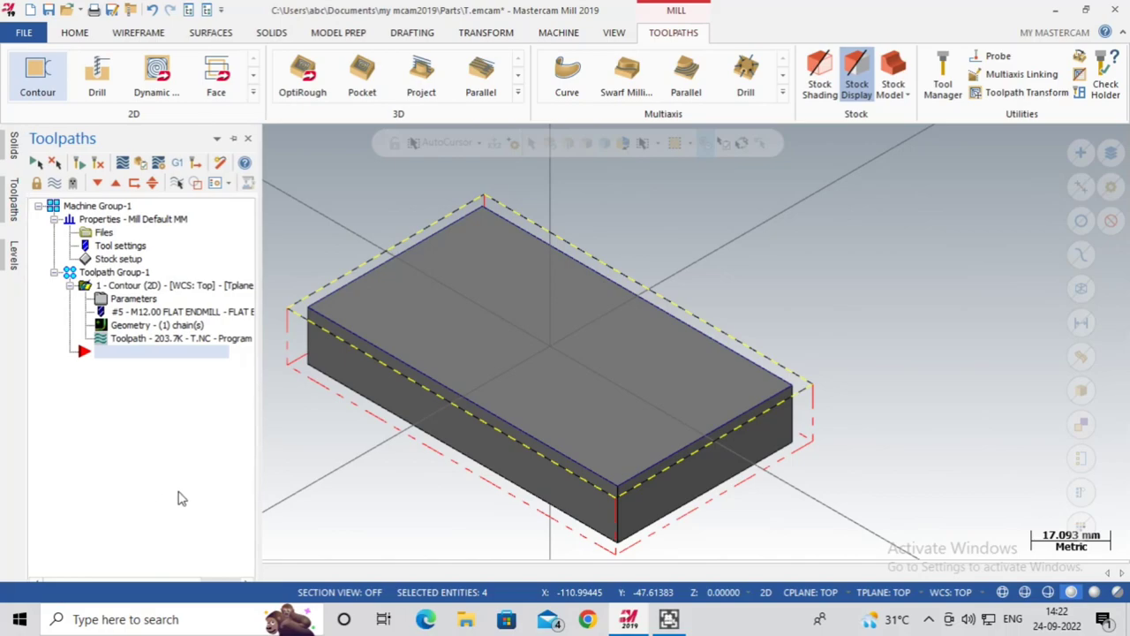
left_click(152, 300)
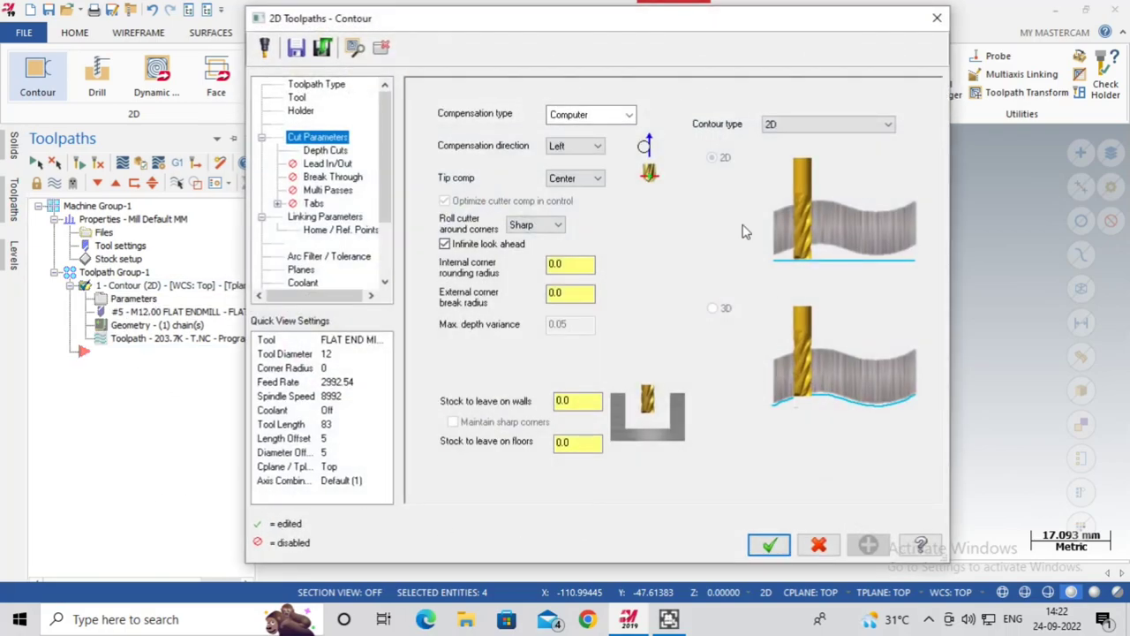
left_click(334, 166)
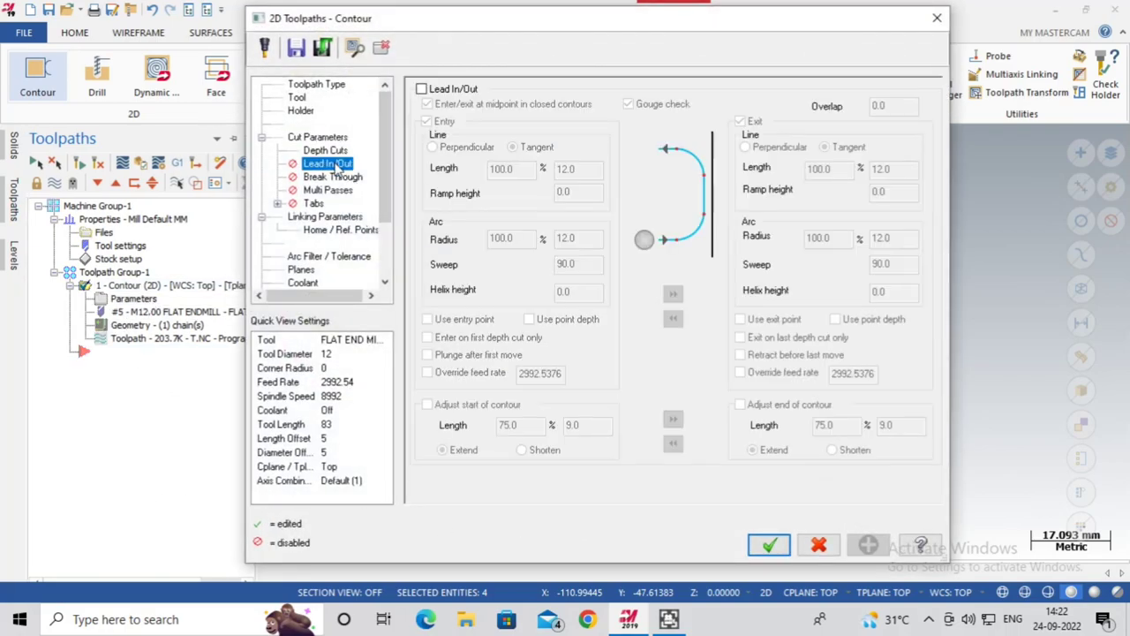
left_click(422, 90)
left_click(422, 89)
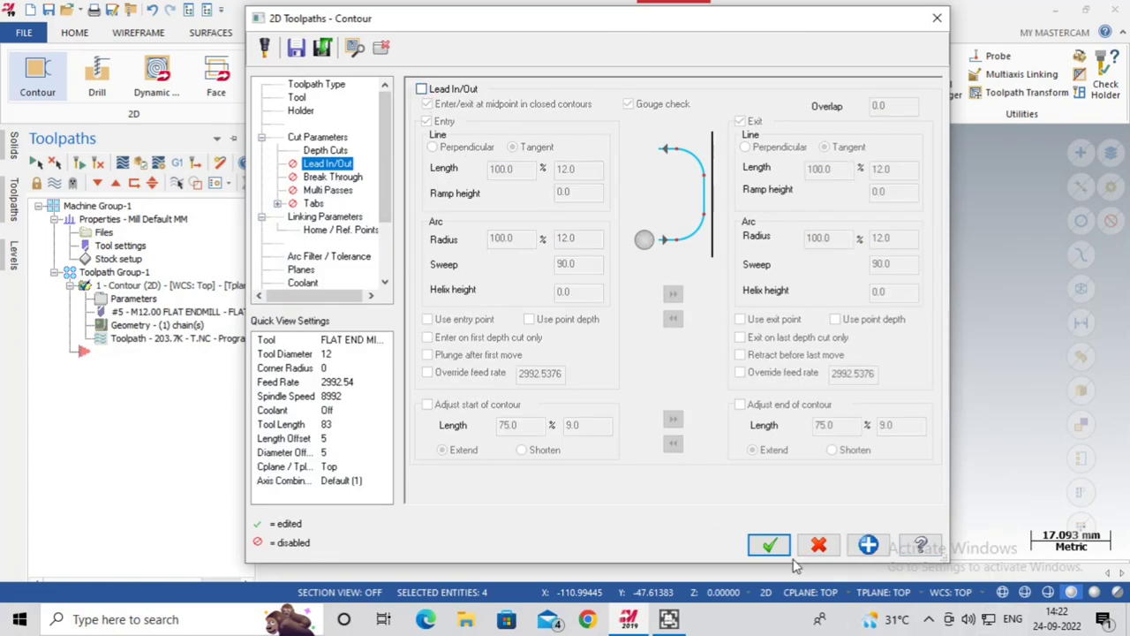
left_click(769, 545)
left_click(79, 166)
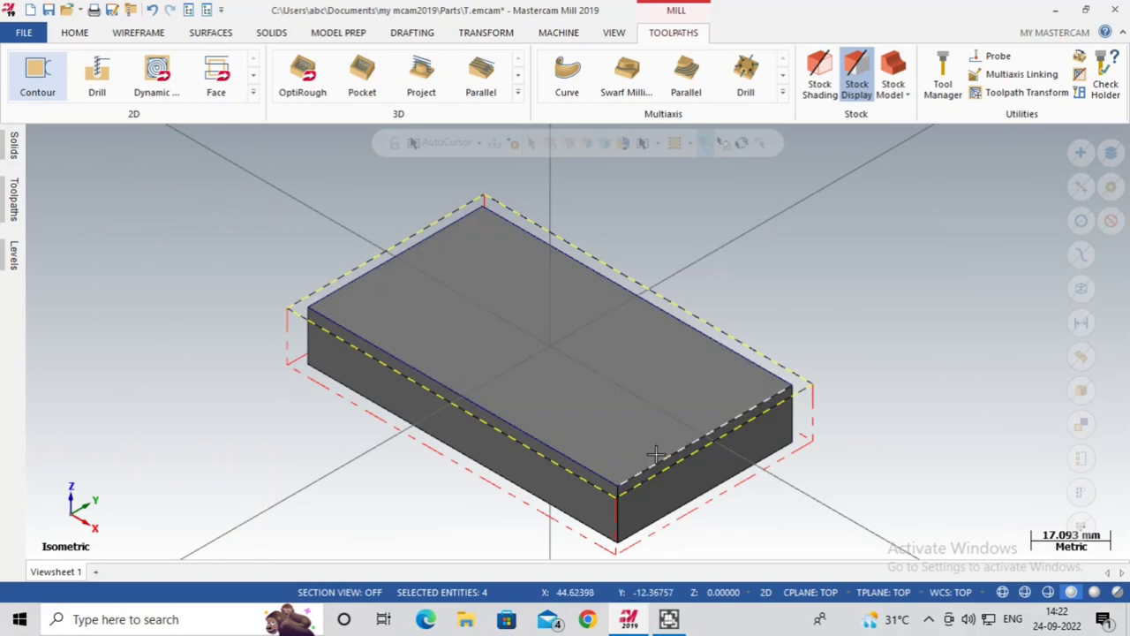
Backplot the contour toolpath in the top view and slow down the playback
mouse_move(13, 199)
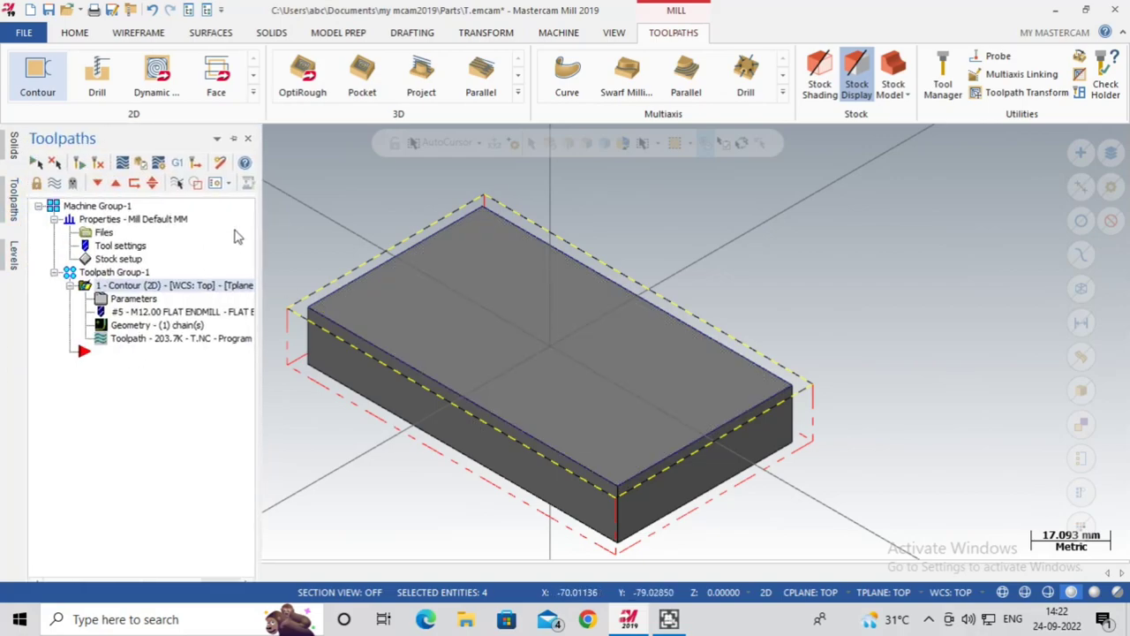
left_click(124, 165)
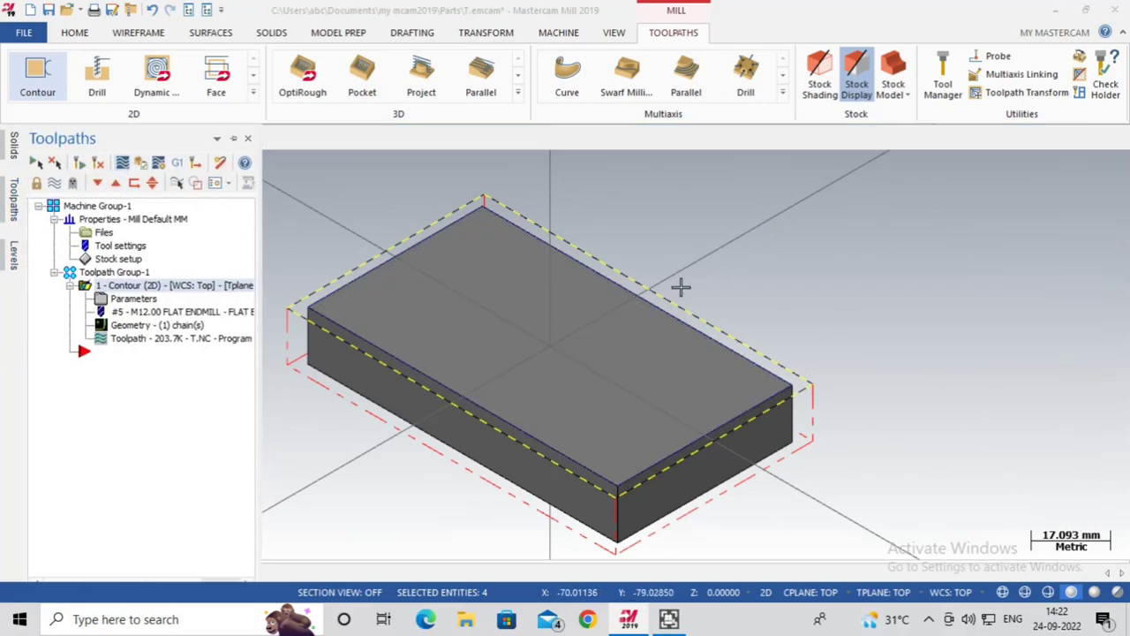
mouse_move(736, 361)
middle_mouse_down()
mouse_move(570, 285)
mouse_move(421, 374)
mouse_move(928, 335)
mouse_move(926, 368)
mouse_move(867, 331)
mouse_move(846, 375)
middle_mouse_up()
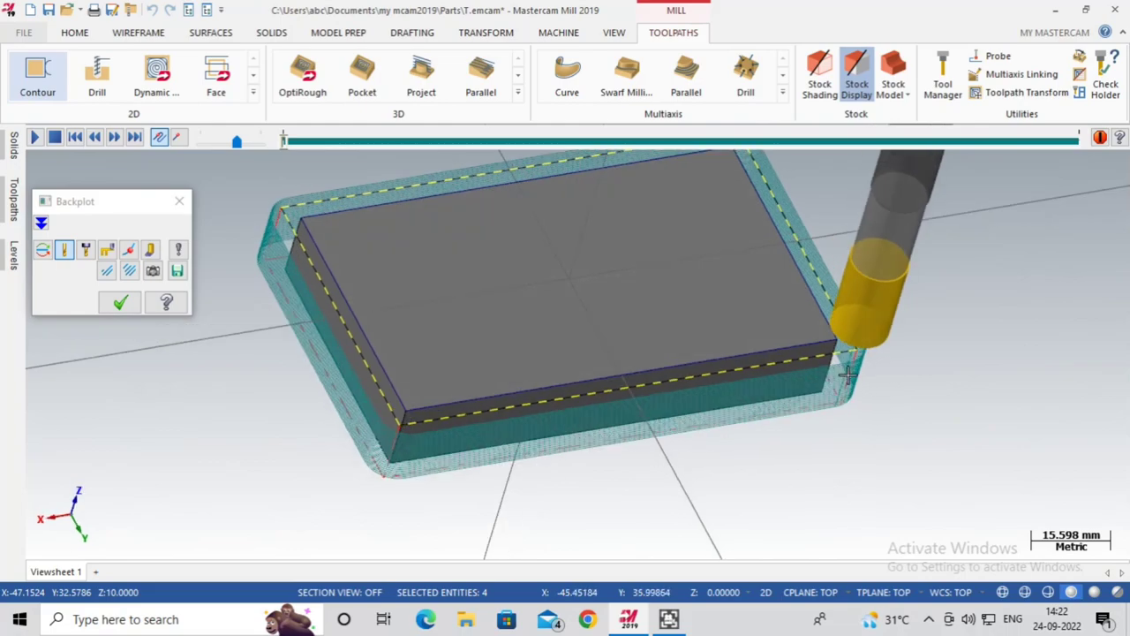
key("alt+1")
scroll(656, 308, "down", 2)
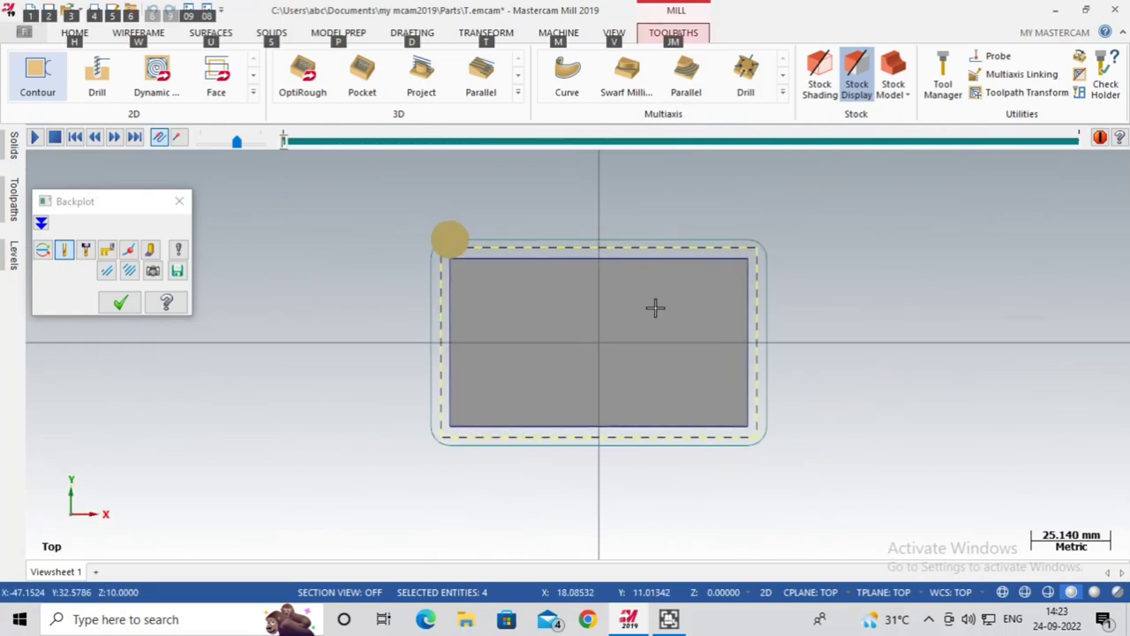
scroll(656, 308, "up", 2)
scroll(412, 234, "up", 2)
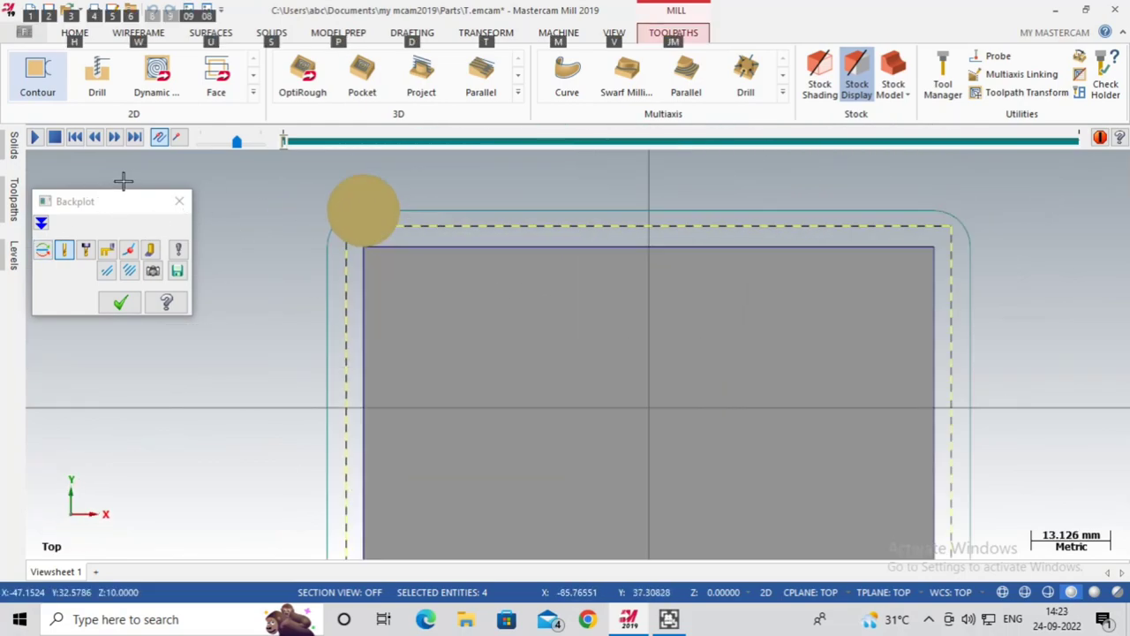
left_click(35, 137)
scroll(676, 273, "down", 1)
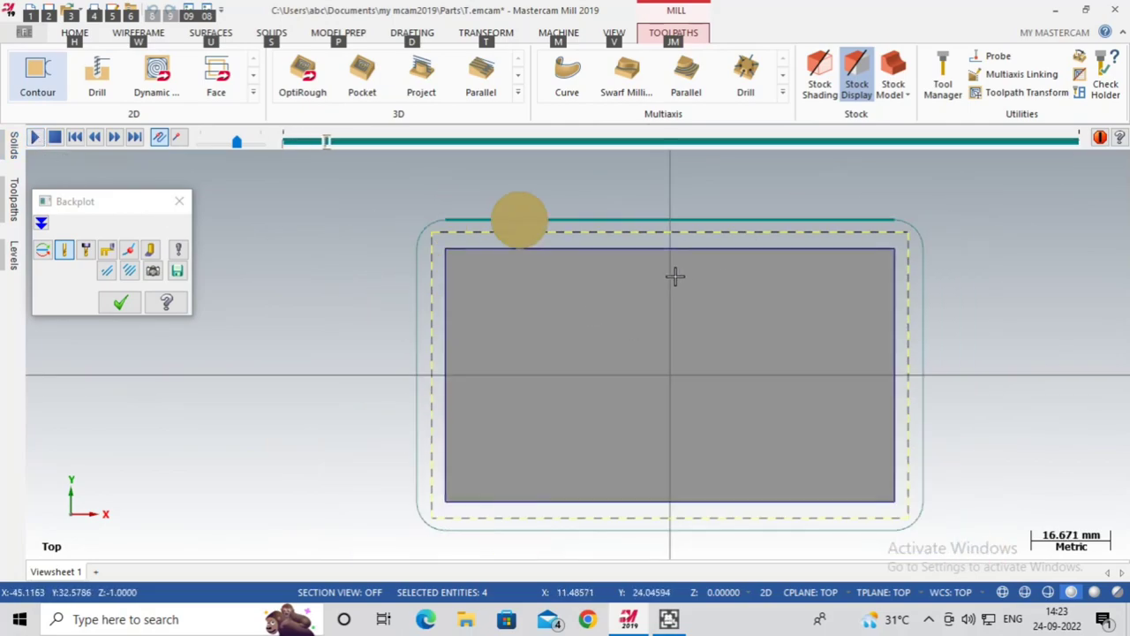
left_click(212, 144)
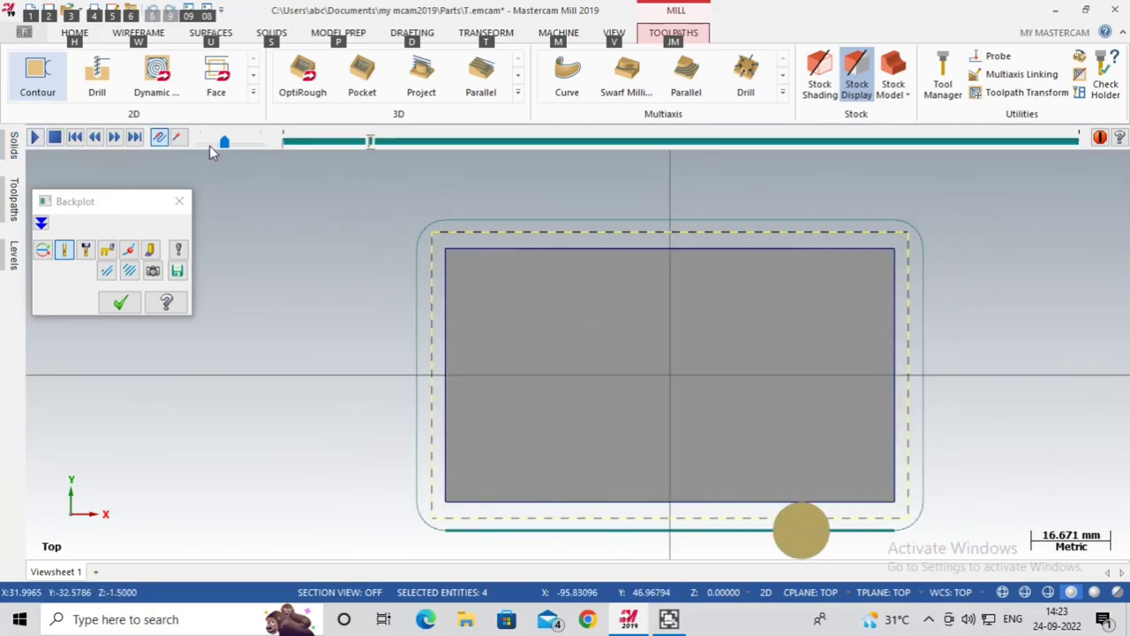
left_click(205, 146)
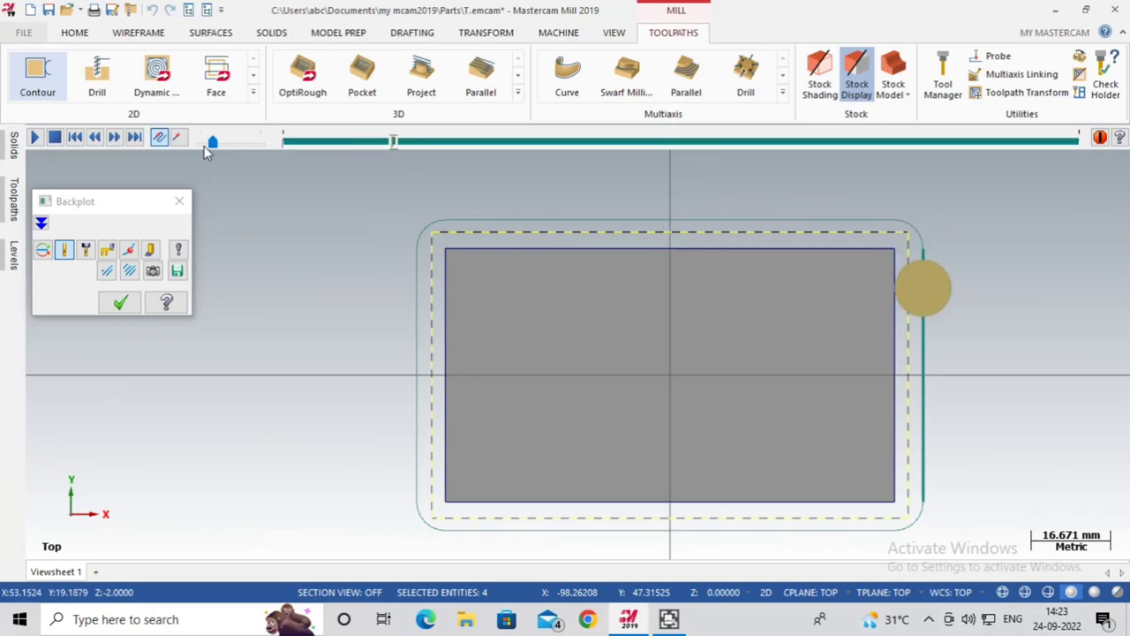
Examine in 3D how the tool enters and steps down around the block's corners and side faces, and close the backplot
middle_click_drag(667, 458, 648, 328)
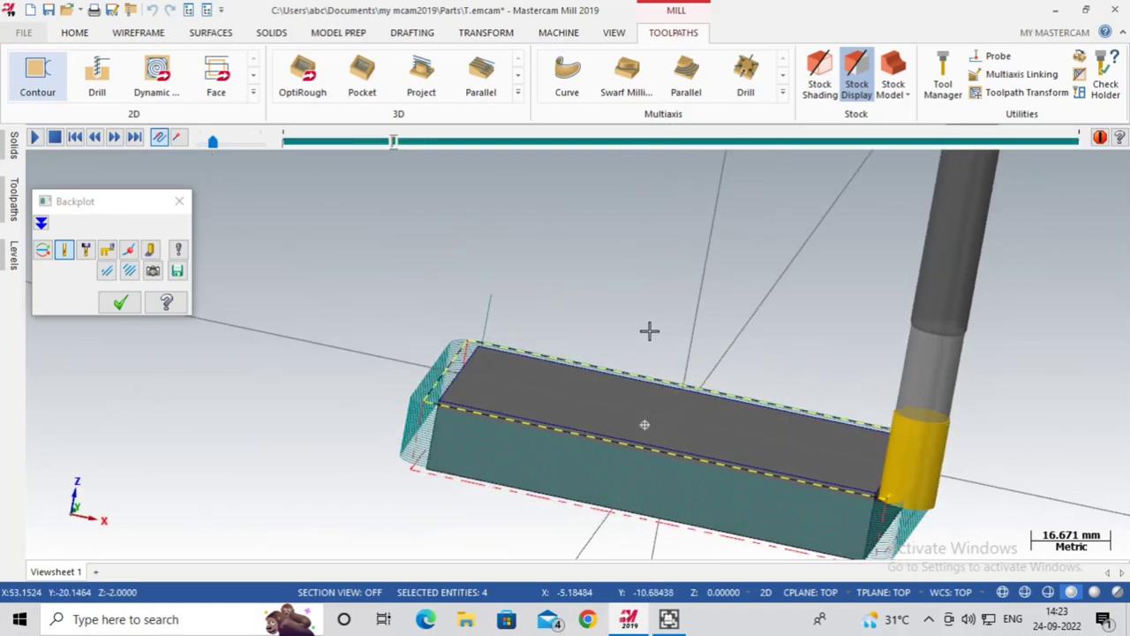
scroll(835, 457, "up", 8)
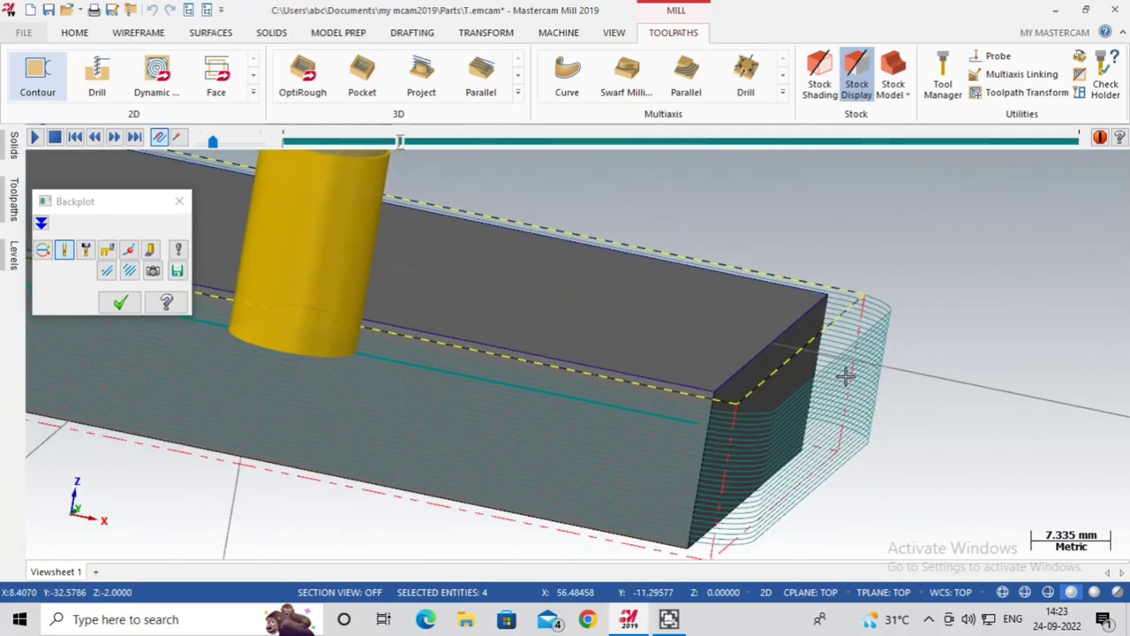
scroll(845, 375, "down", 3)
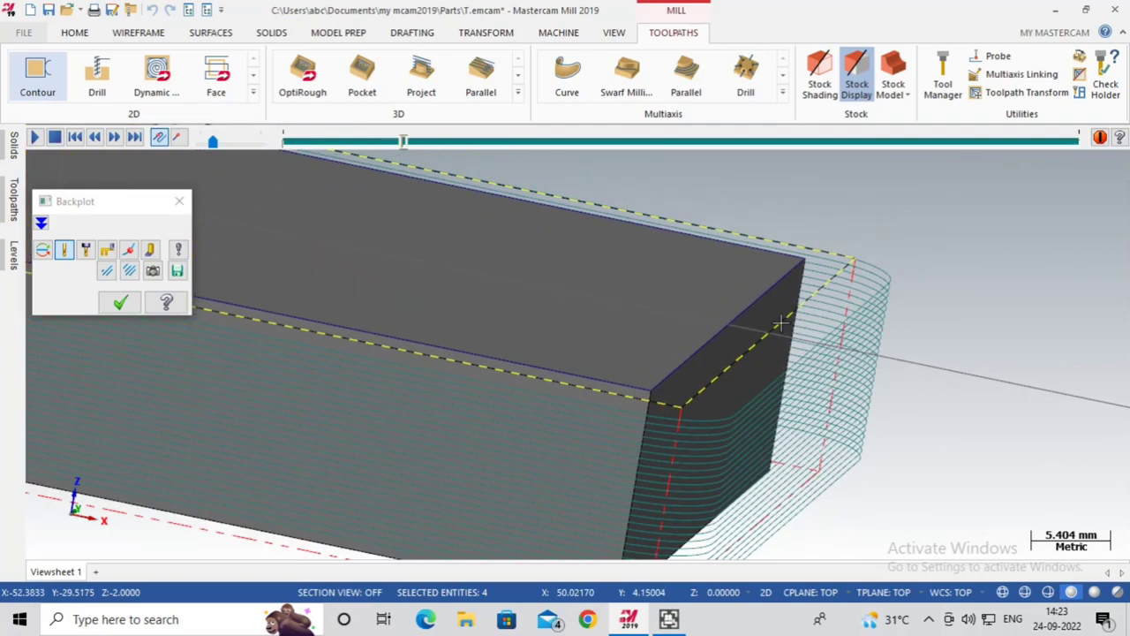
middle_click_drag(851, 318, 792, 318)
scroll(863, 434, "down", 3)
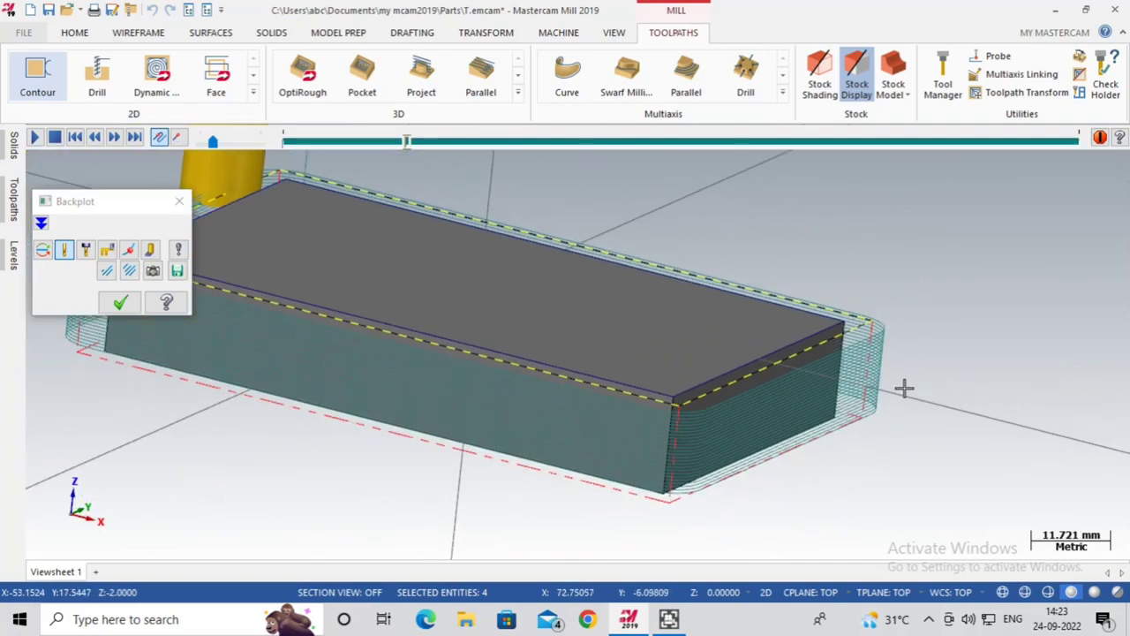
scroll(867, 344, "up", 4)
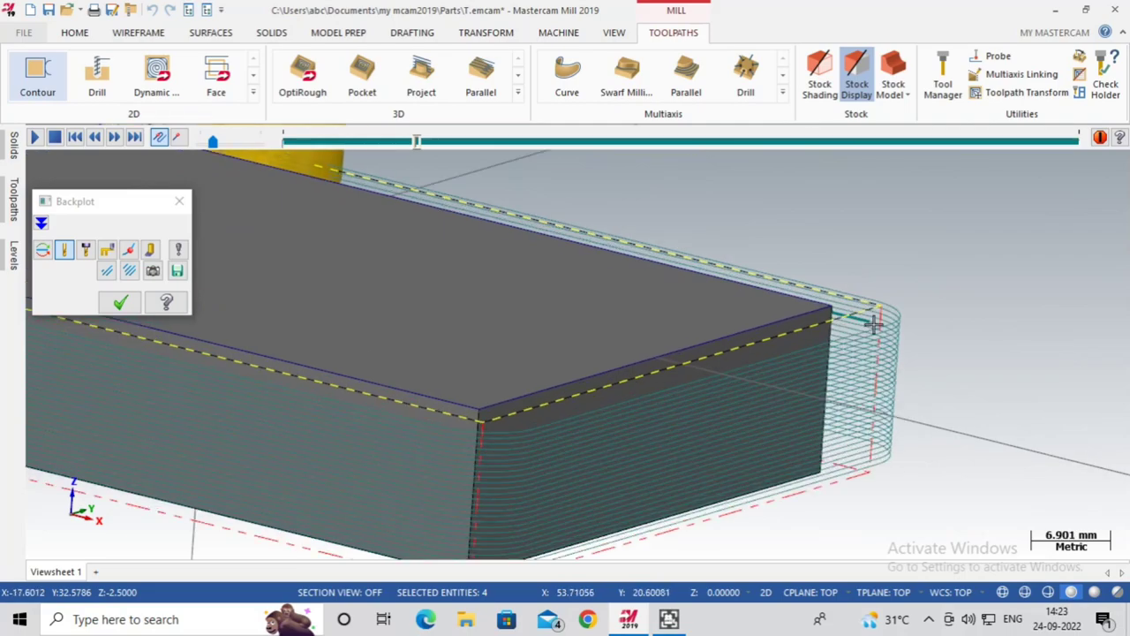
scroll(909, 347, "down", 1)
scroll(910, 347, "down", 3)
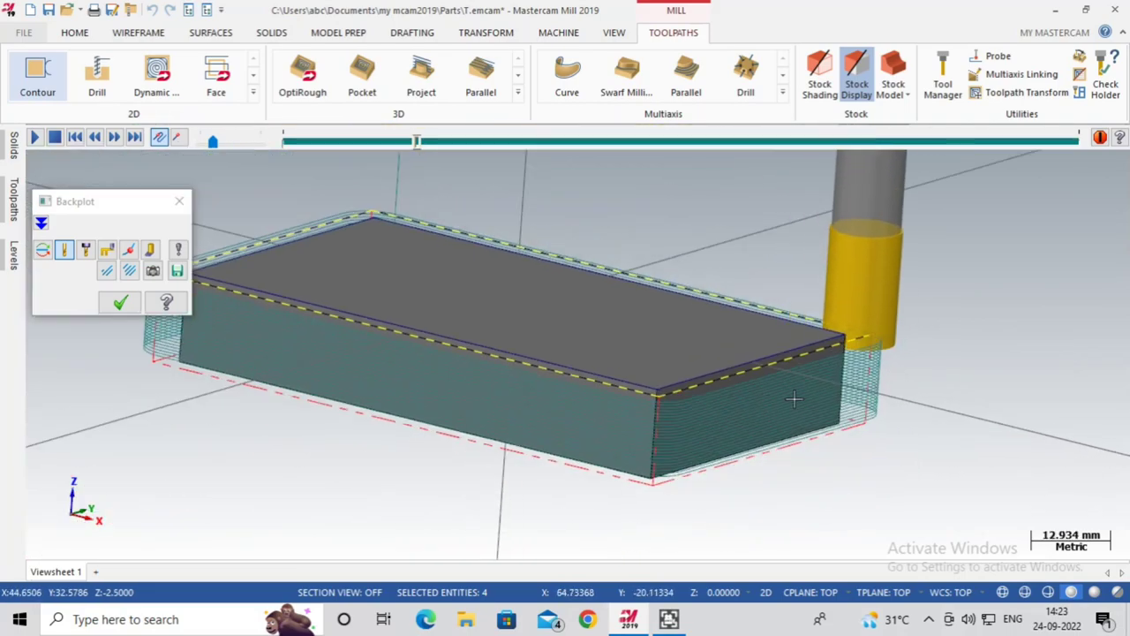
mouse_move(577, 339)
middle_mouse_down()
mouse_move(640, 384)
mouse_move(626, 394)
mouse_move(857, 214)
middle_mouse_up()
scroll(821, 229, "up", 4)
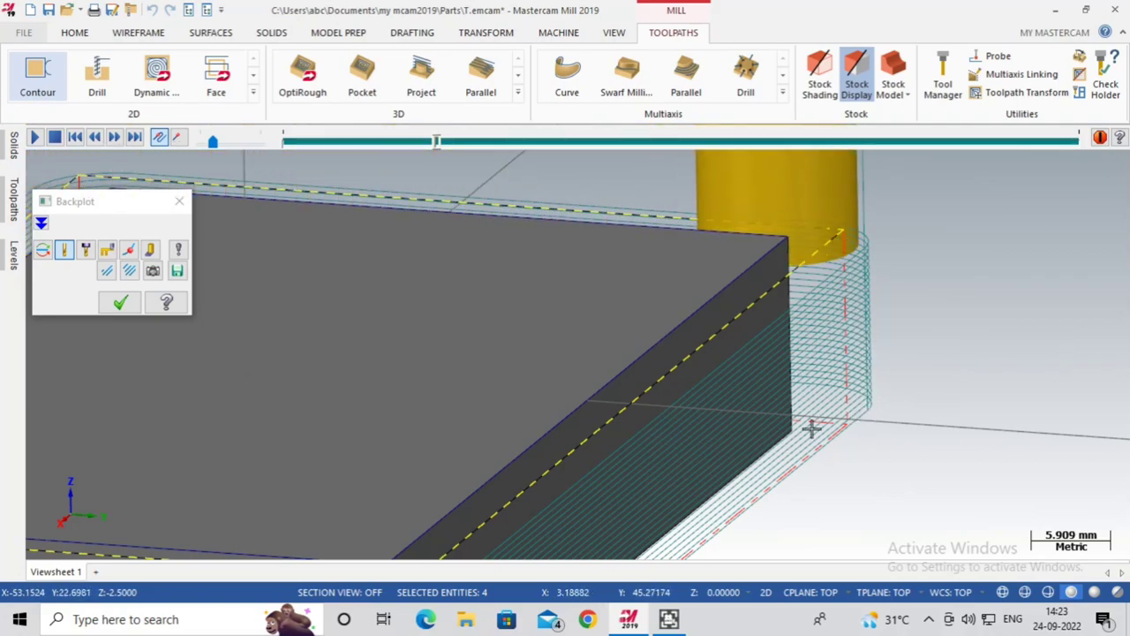
left_click(179, 203)
scroll(812, 278, "up", 2)
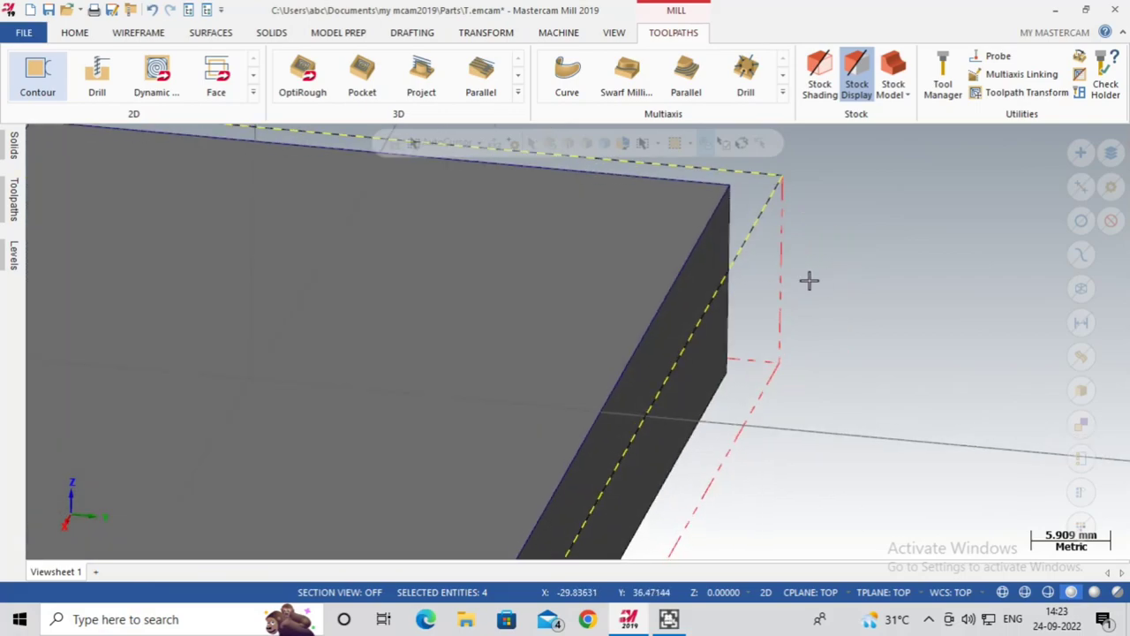
scroll(810, 281, "down", 3)
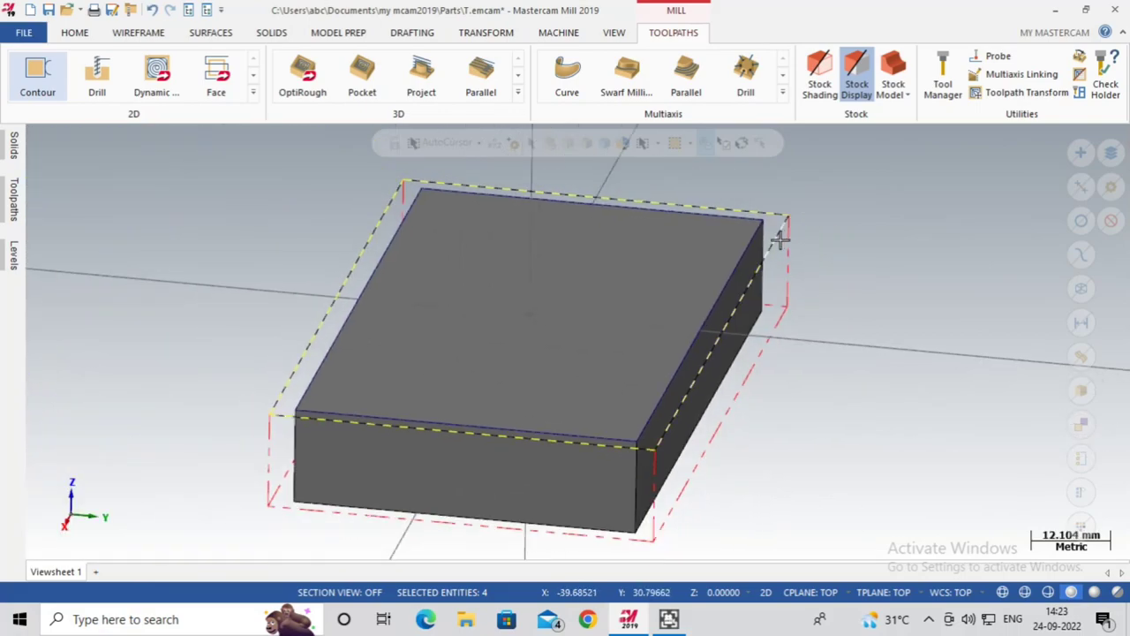
middle_click_drag(641, 395, 755, 379)
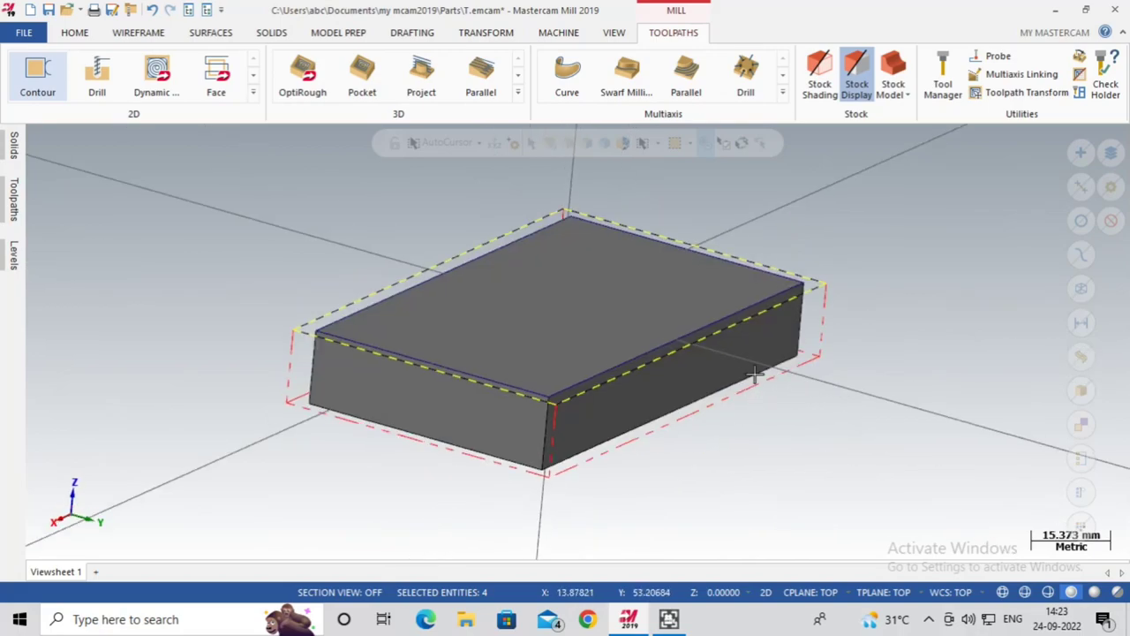
scroll(752, 318, "up", 3)
scroll(714, 392, "down", 1)
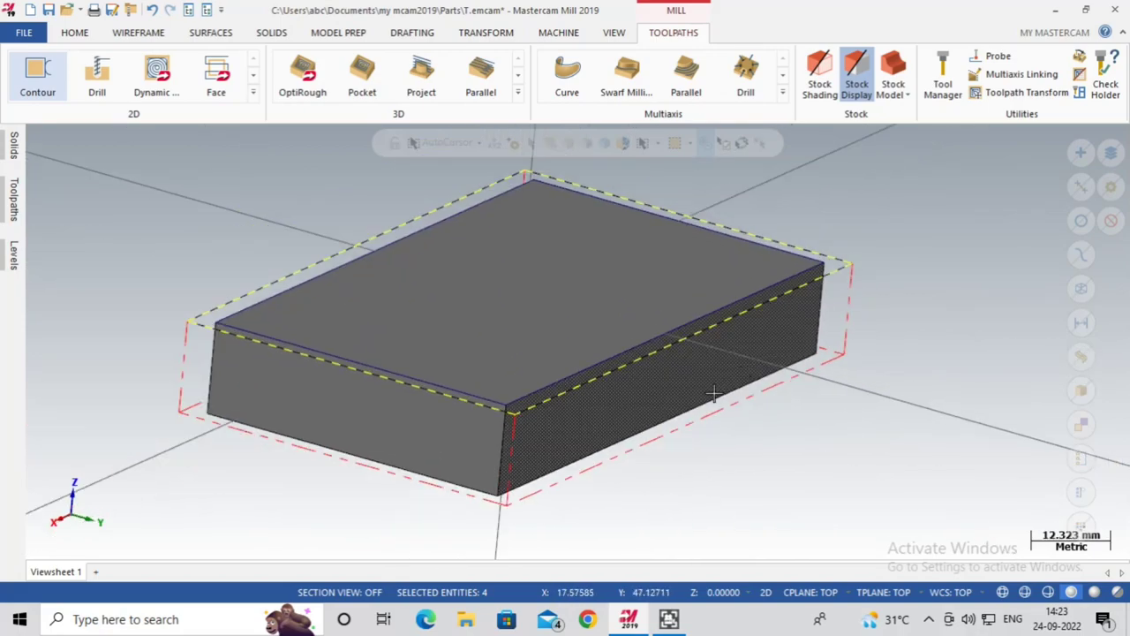
scroll(664, 422, "down", 1)
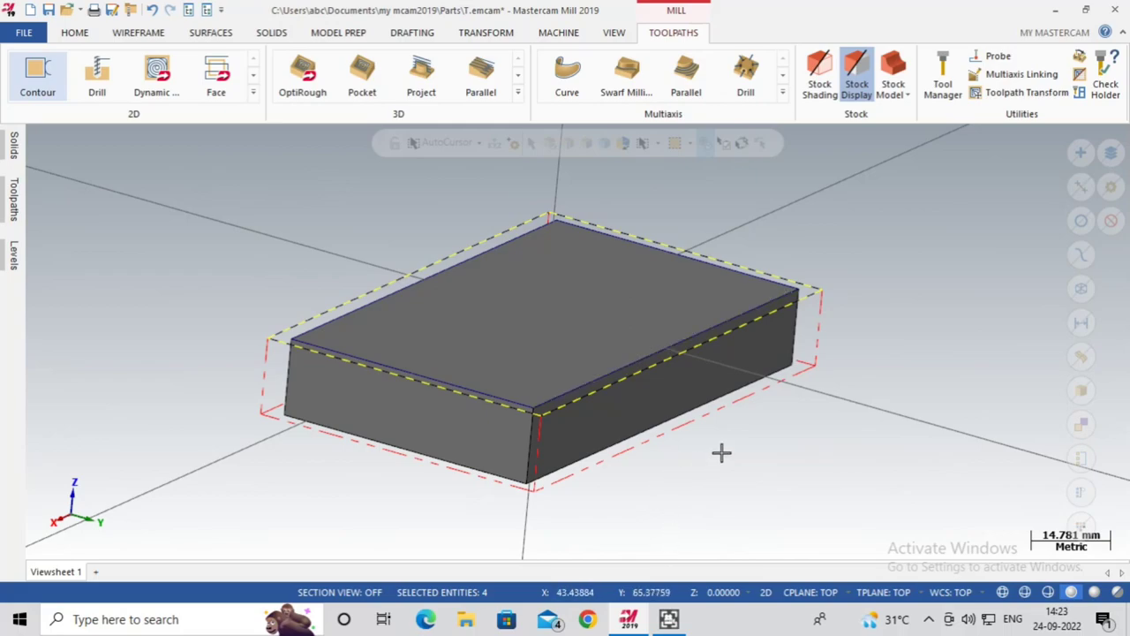
scroll(724, 448, "up", 1)
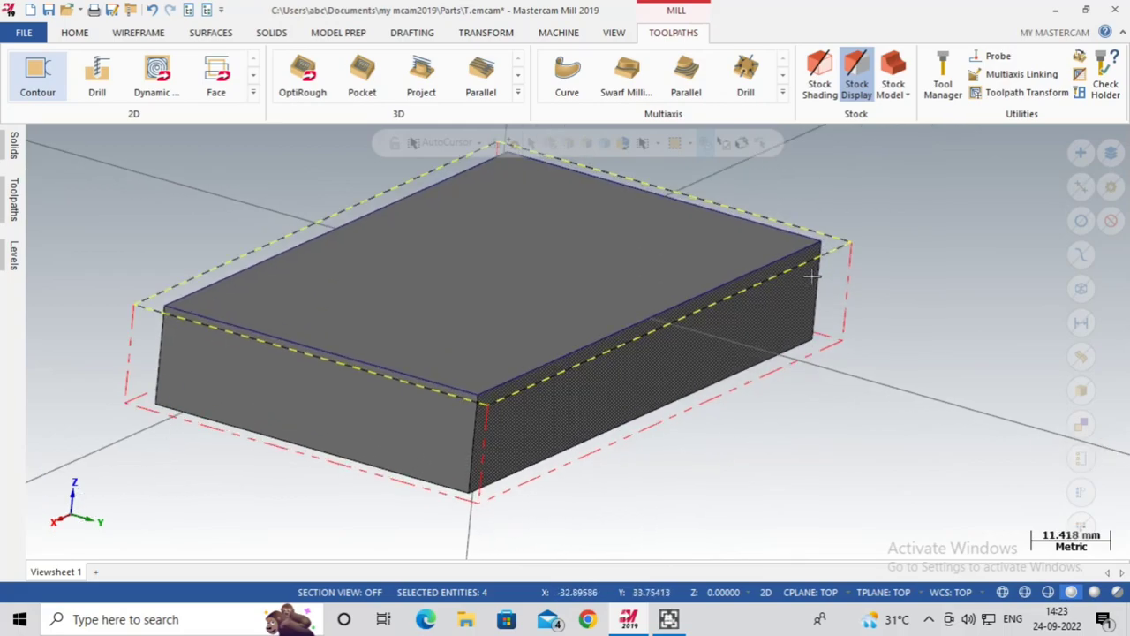
scroll(742, 329, "up", 1)
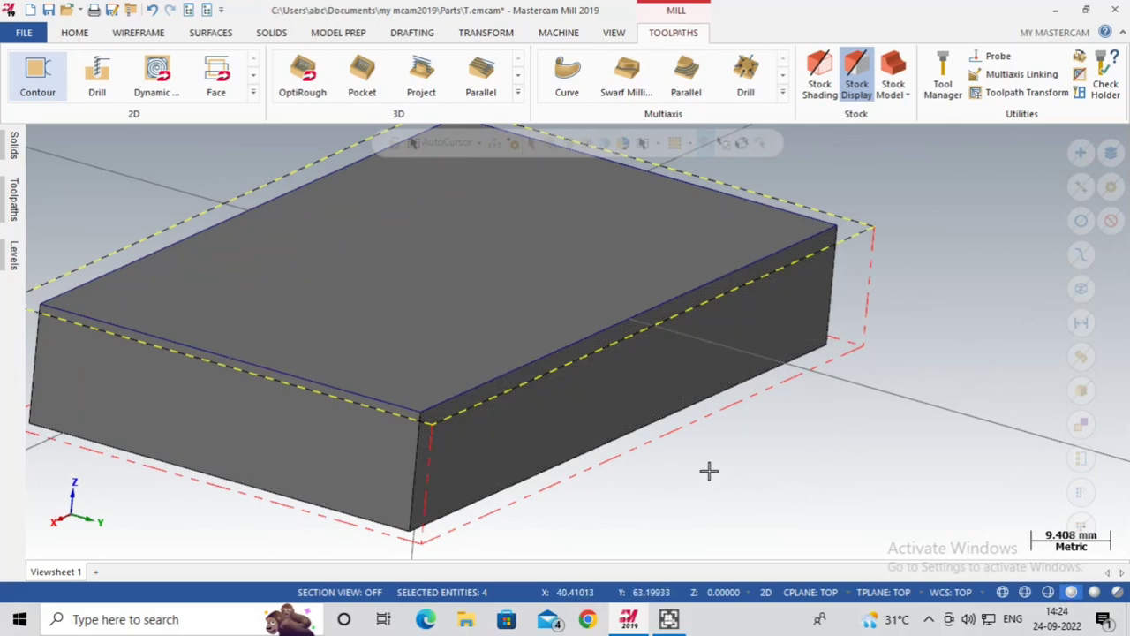
scroll(804, 420, "down", 1)
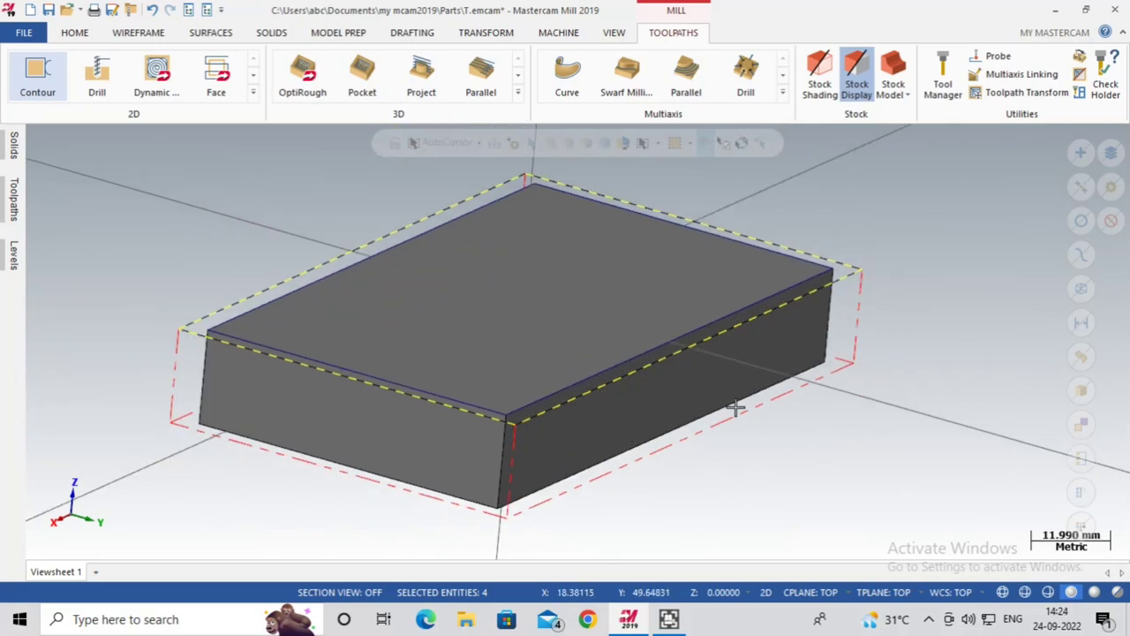
scroll(777, 433, "down", 1)
Enable Lead In/Out in the 2D contour toolpath's parameters, with both entry and exit moves active
left_click(5, 199)
left_click(129, 300)
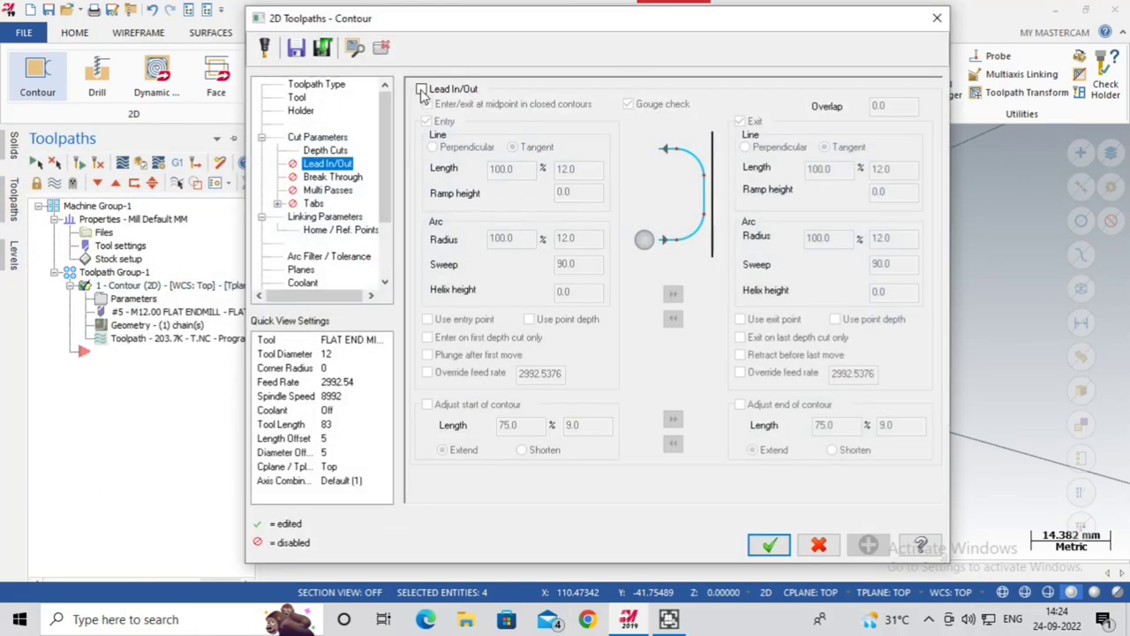
left_click(422, 90)
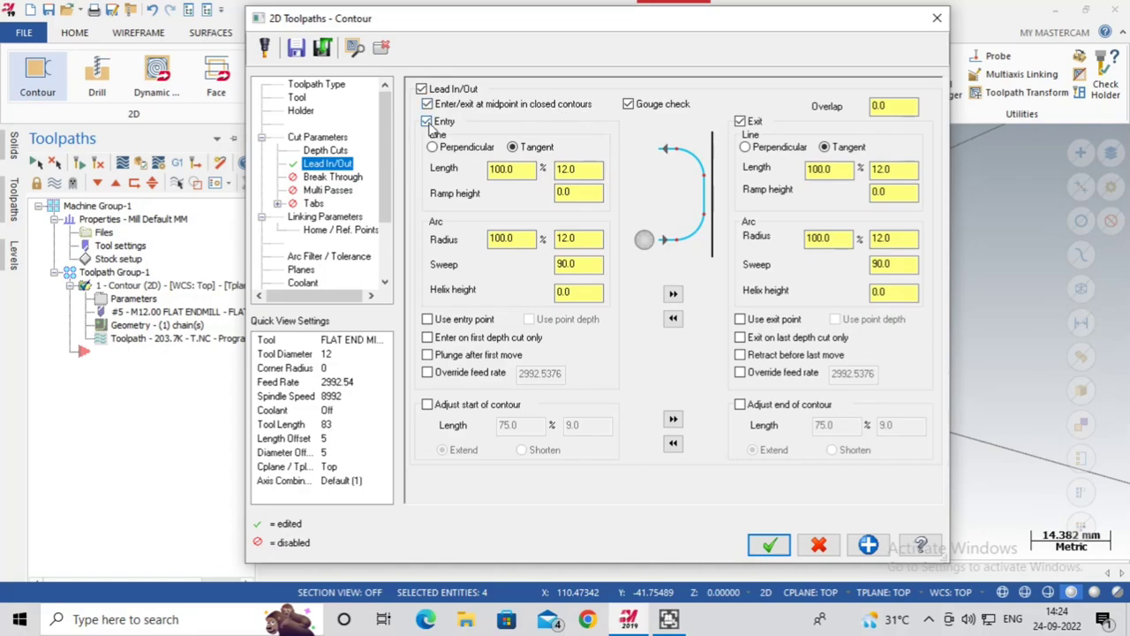
left_click(740, 121)
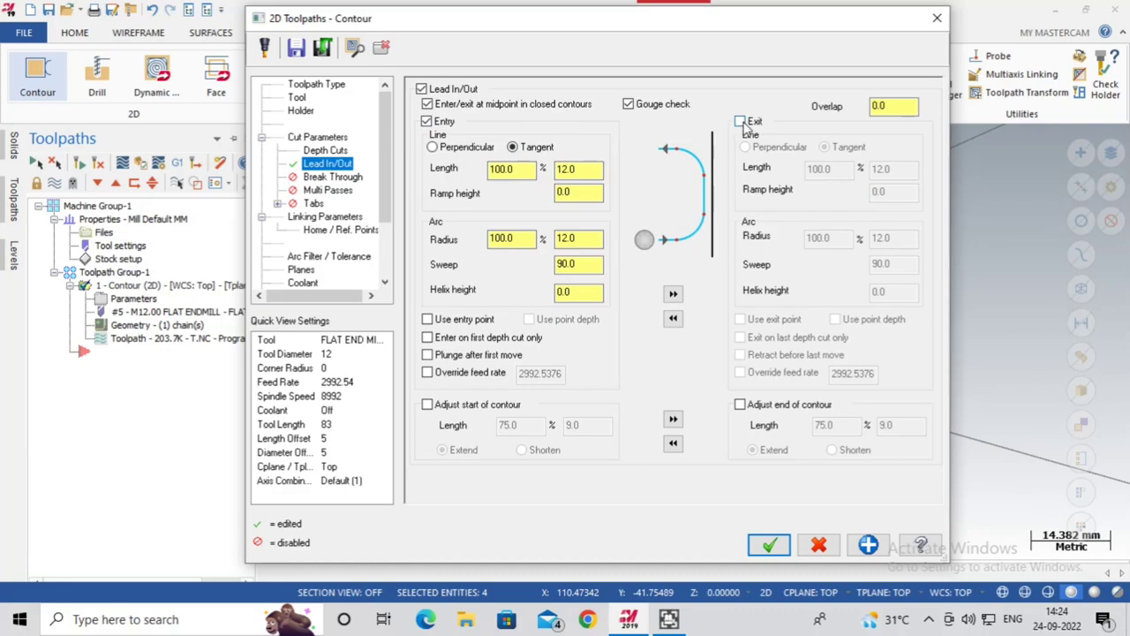
left_click(740, 122)
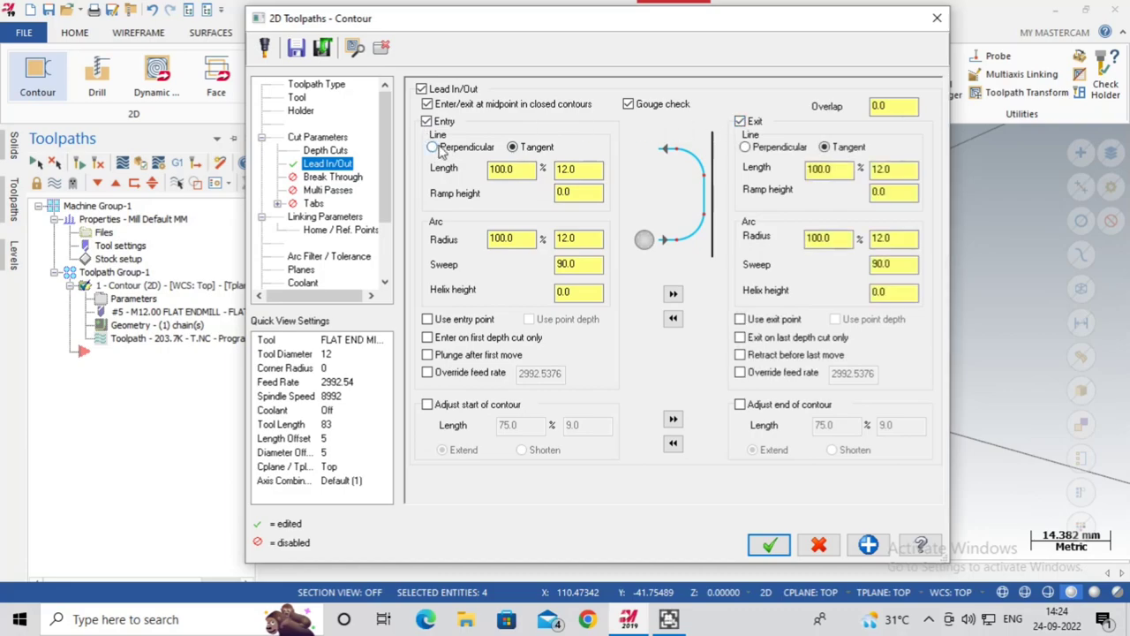
Set the entry line to Perpendicular and check its length and ramp height values
left_click(433, 147)
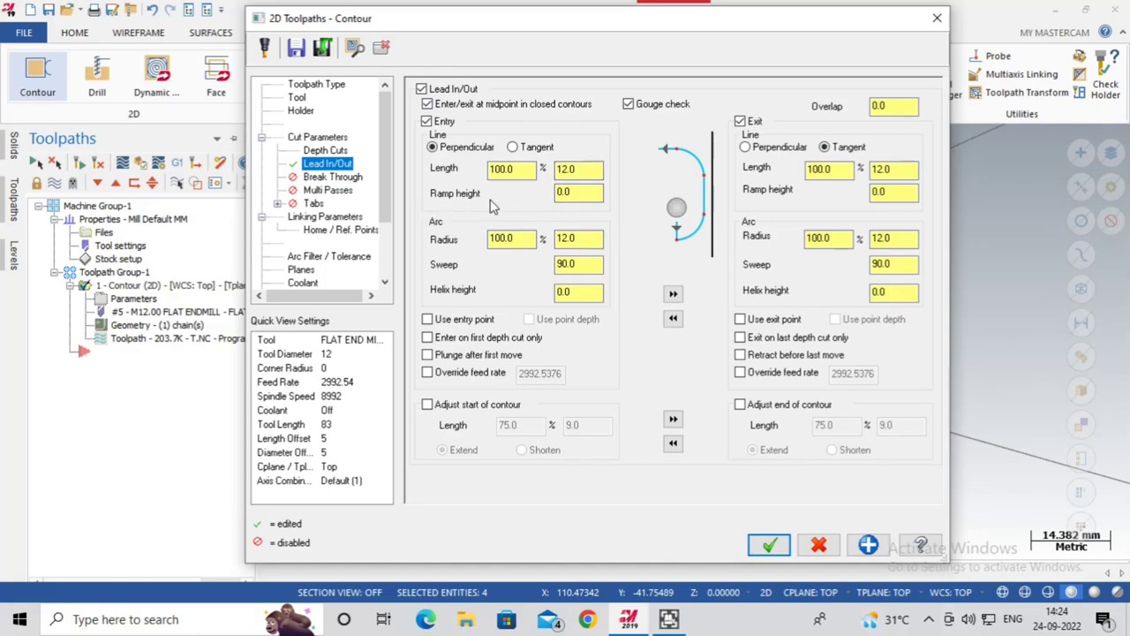
left_click(579, 196)
left_click_drag(517, 170, 494, 172)
left_click(518, 170)
left_click_drag(581, 170, 562, 172)
left_click_drag(517, 171, 440, 175)
left_click(584, 174)
left_click_drag(587, 171, 570, 173)
Set the entry arc radius to 0 and copy the entry settings to the exit move
left_click(519, 240)
left_click_drag(519, 240, 435, 251)
type("0")
key("Return")
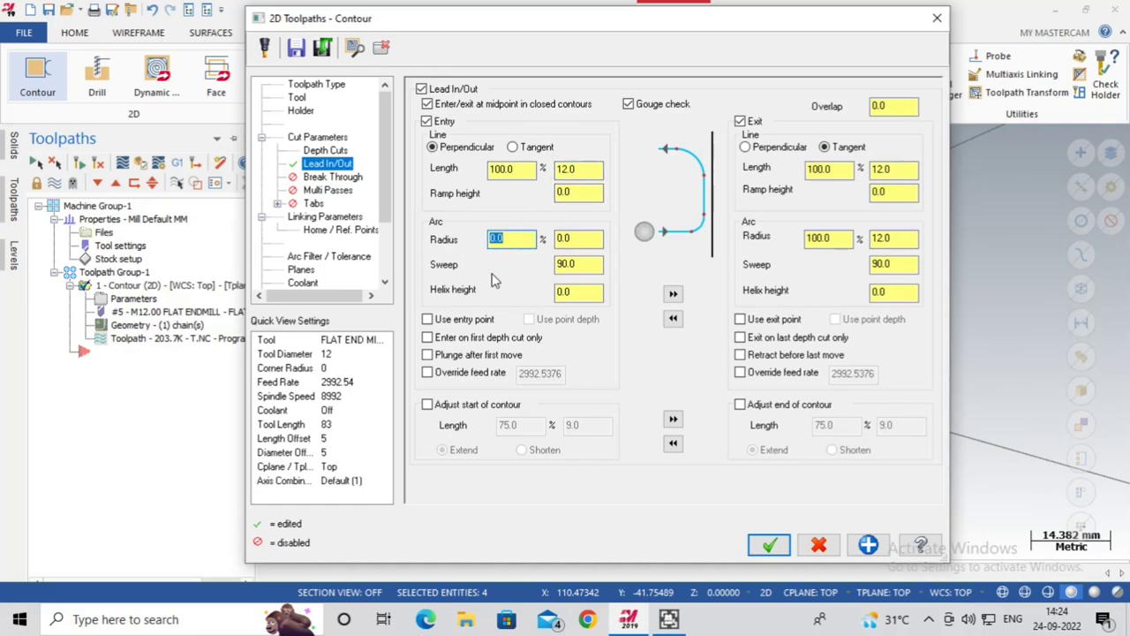
left_click(673, 293)
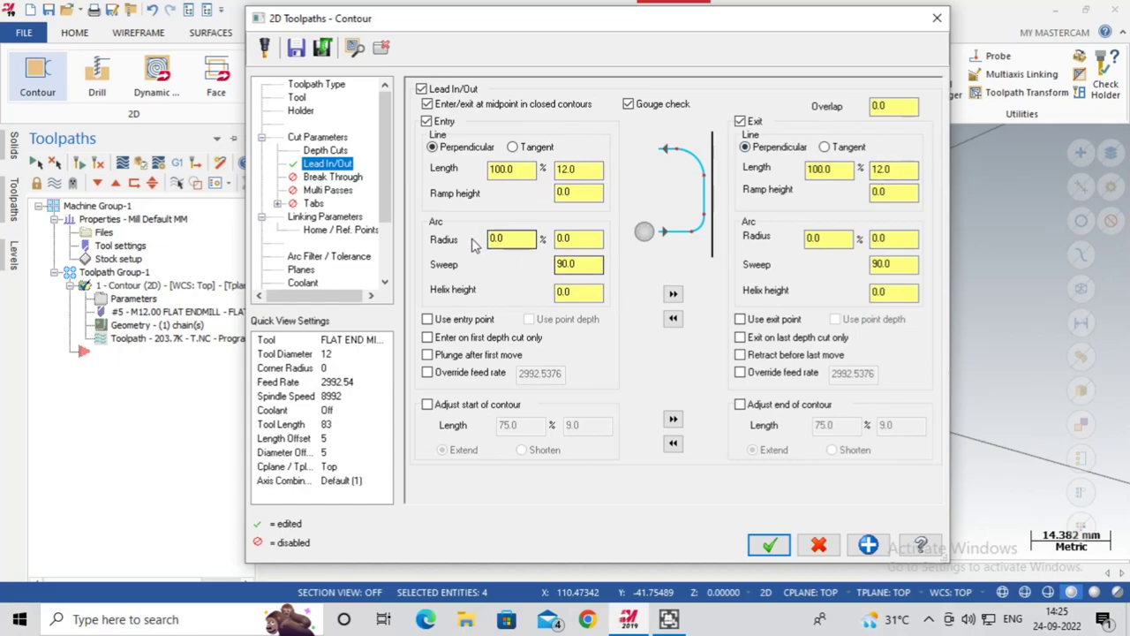
Compare Tangent and Perpendicular for the entry line, leave it on Perpendicular, accept the parameters and regenerate the contour operation
left_click(514, 148)
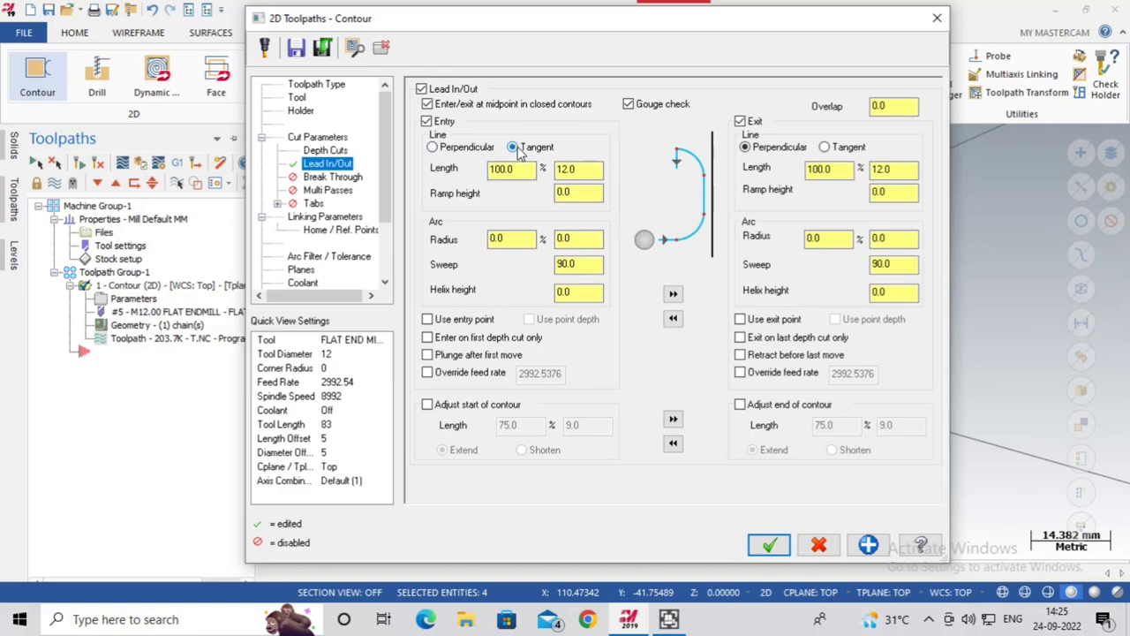
left_click(454, 150)
left_click(512, 147)
left_click(470, 155)
left_click(586, 173)
left_click(769, 546)
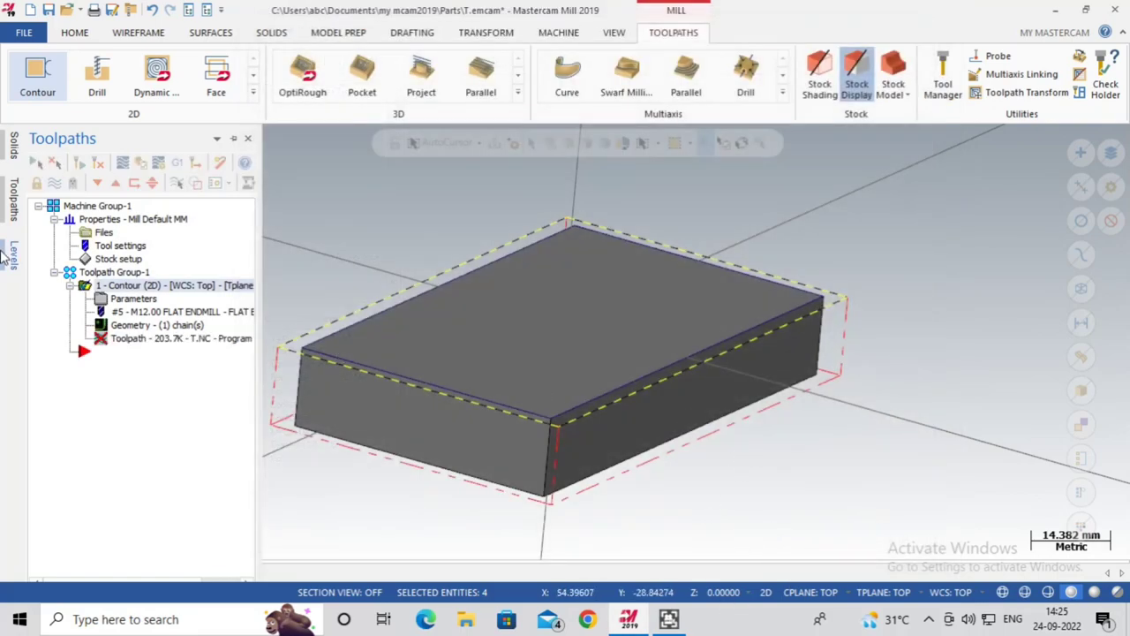
left_click(79, 166)
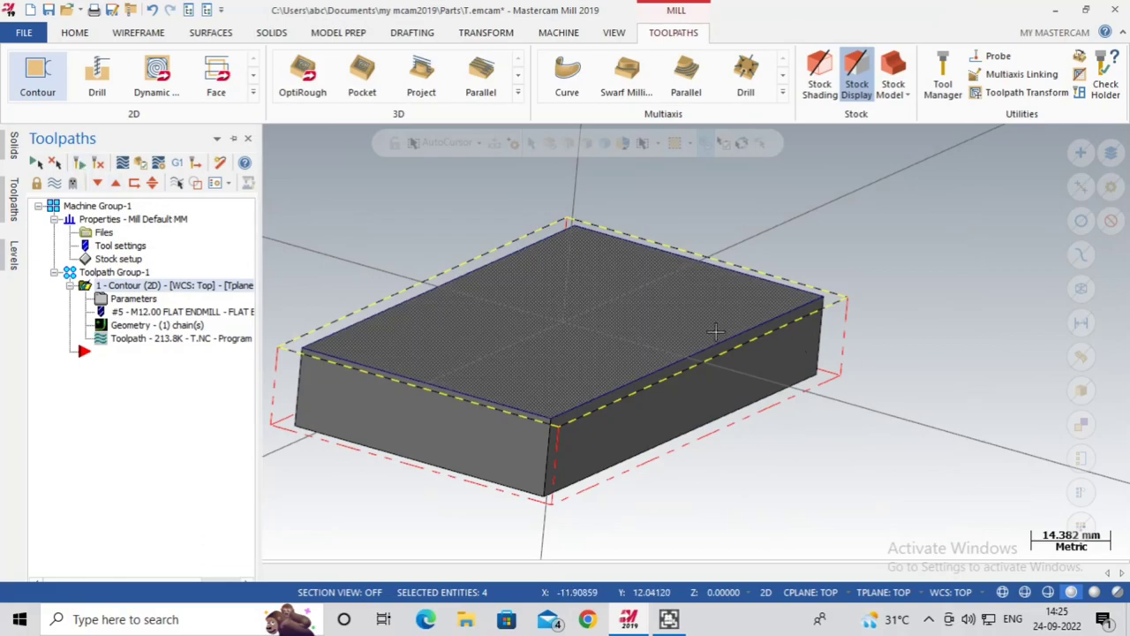
Display the contour toolpath and examine its straight perpendicular entry and exit lines beside the block
left_click(56, 183)
middle_click_drag(916, 336, 582, 366)
scroll(581, 367, "up", 5)
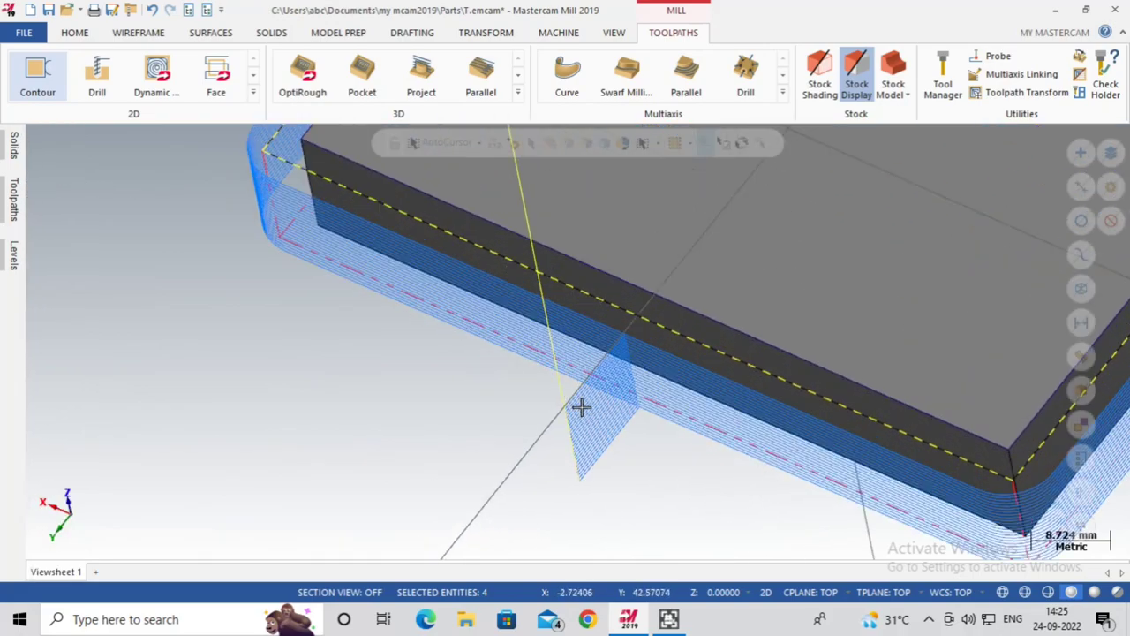
scroll(570, 413, "up", 3)
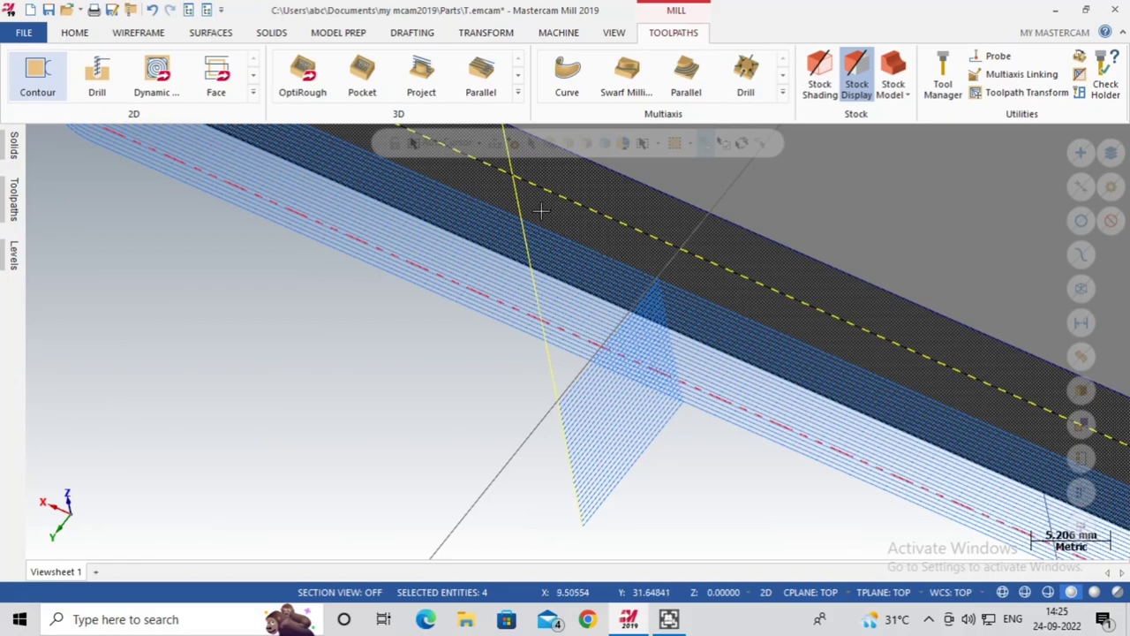
scroll(532, 365, "down", 7)
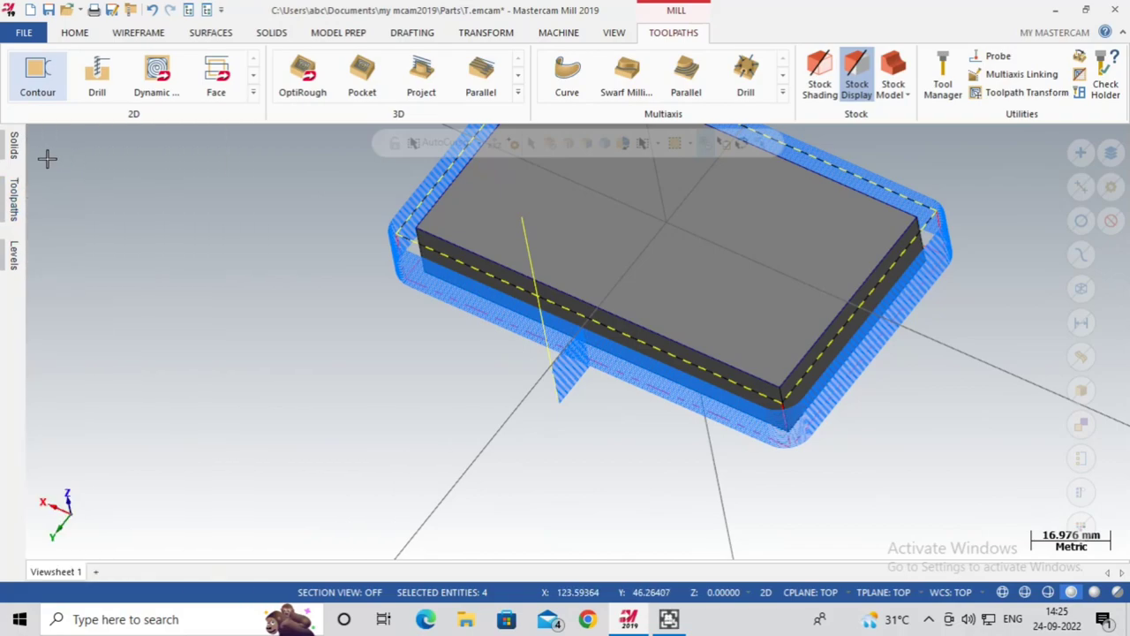
Backplot the contour with its perpendicular leads, watch the tool from the side and in the top view, and close the backplot
mouse_move(5, 199)
left_click(122, 163)
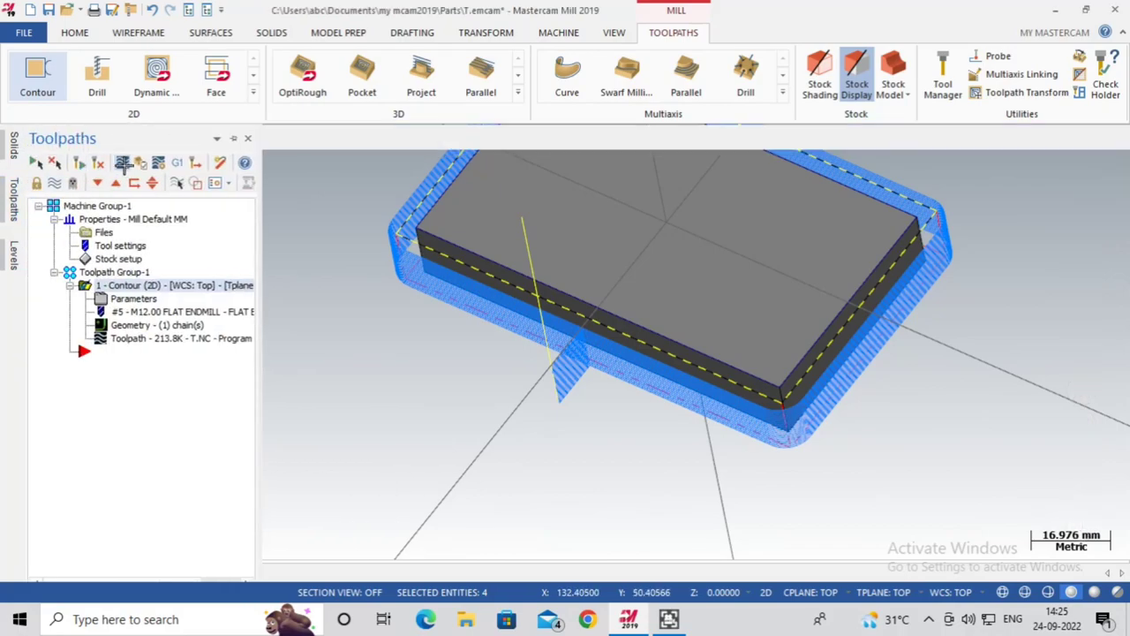
middle_click_drag(897, 329, 320, 304)
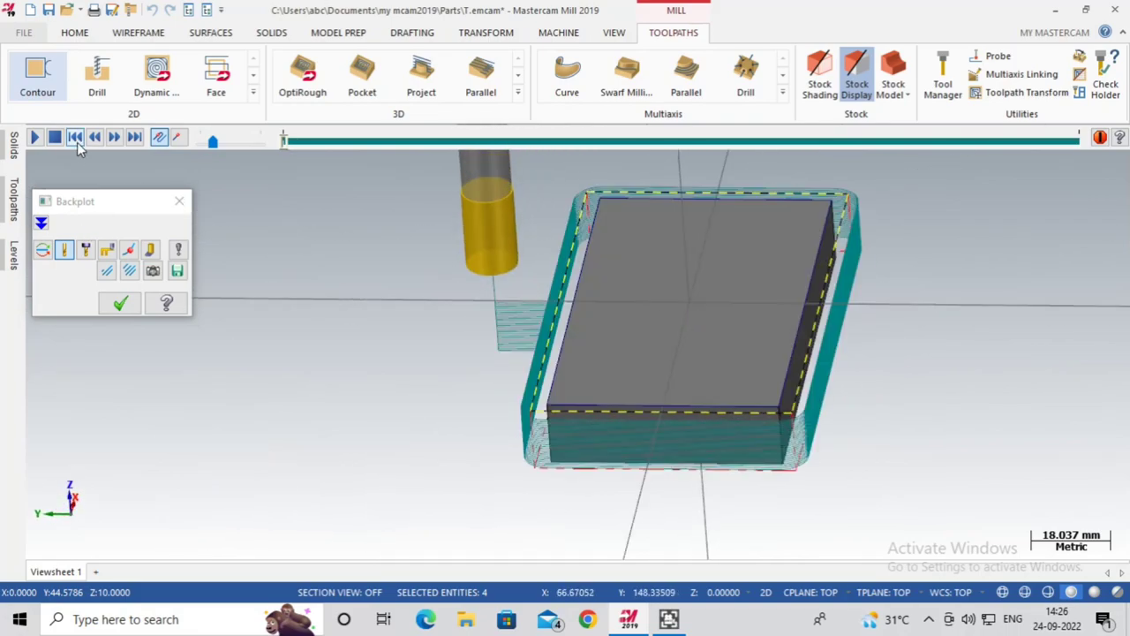
left_click(36, 137)
middle_click_drag(351, 220, 419, 237)
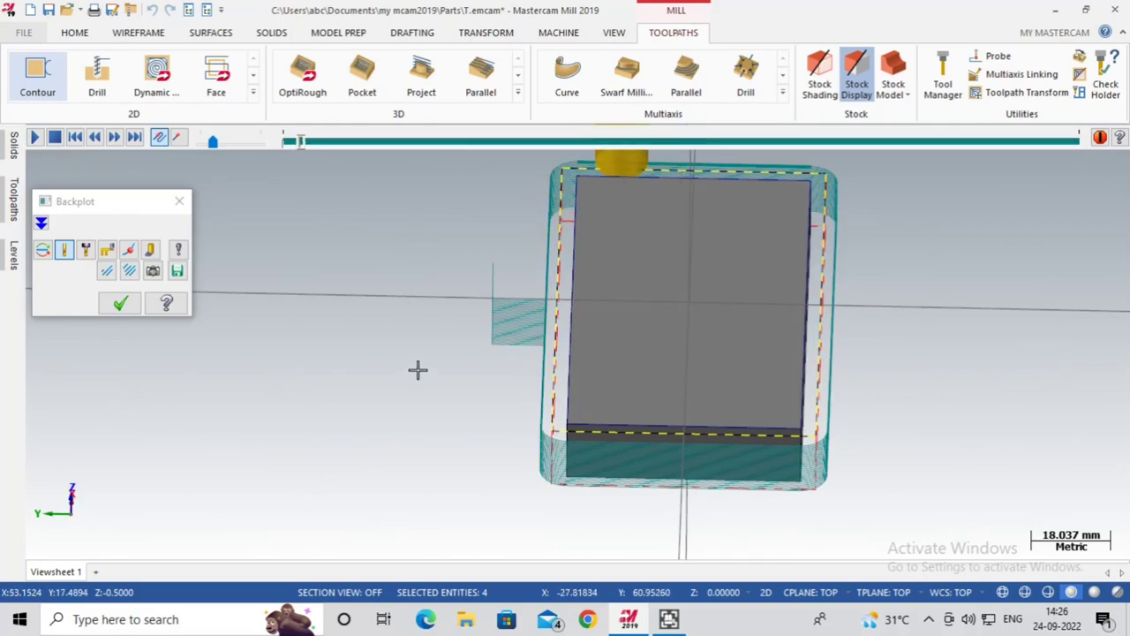
key("alt+1")
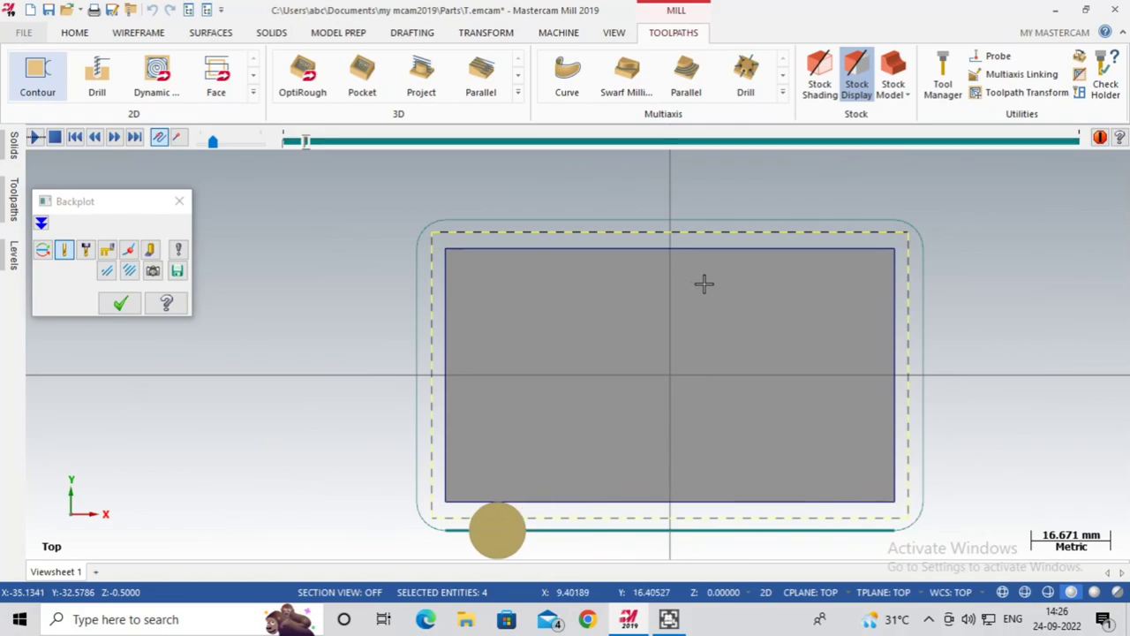
scroll(694, 257, "up", 1)
scroll(609, 331, "down", 2)
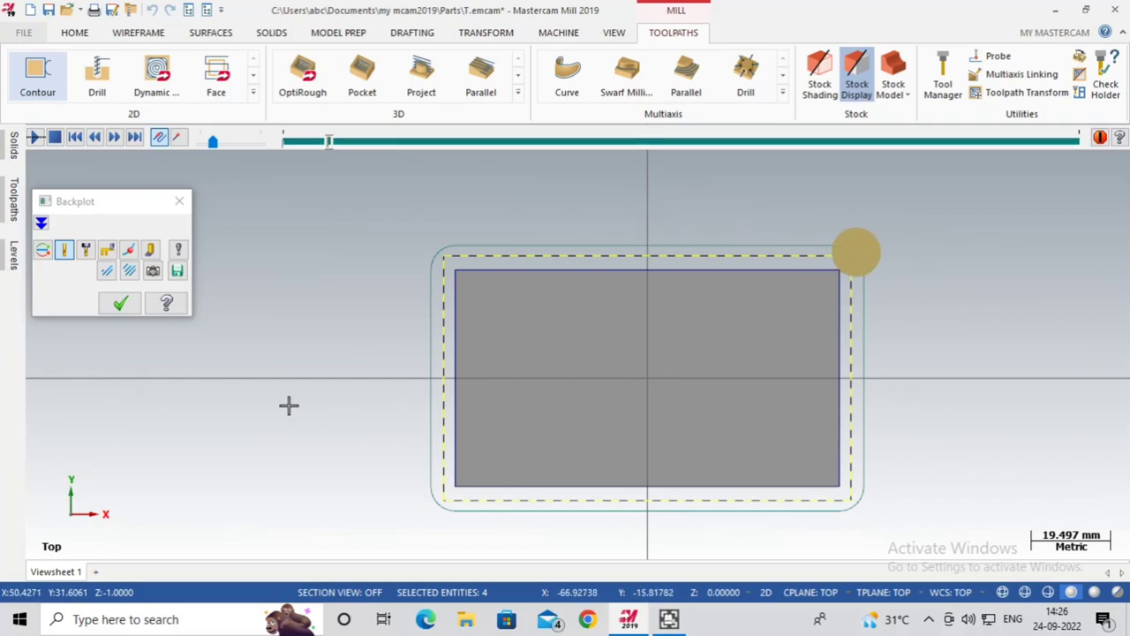
left_click(179, 201)
Set the entry arc radius to 80% in the contour's Lead In/Out parameters, copy it to the exit, accept and regenerate
middle_click_drag(600, 462, 846, 324)
left_click(10, 196)
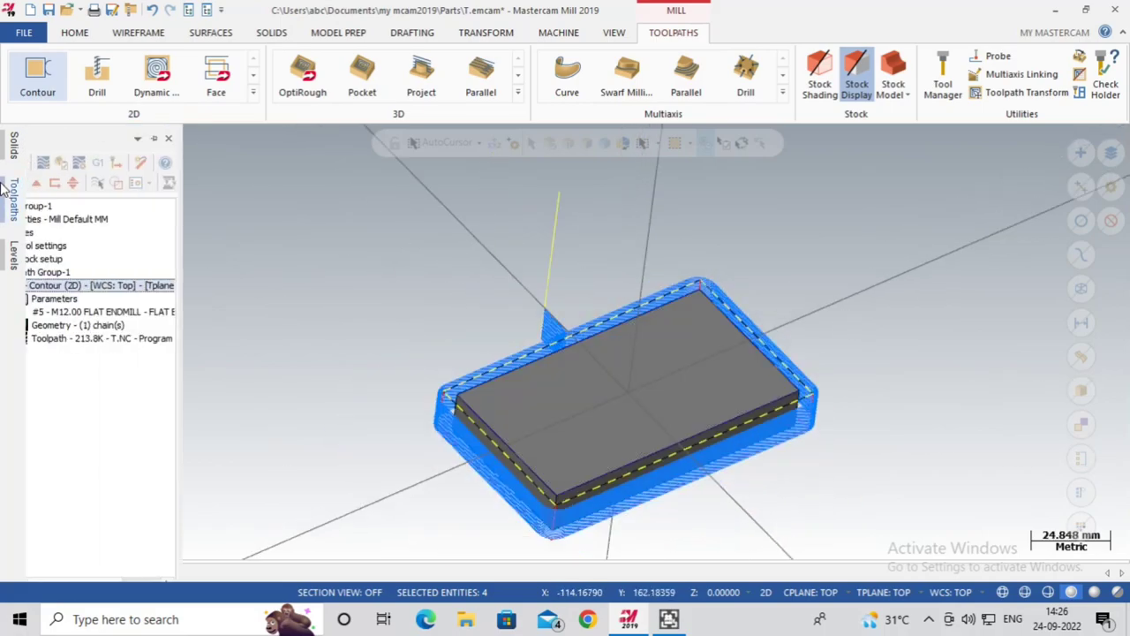
left_click(128, 302)
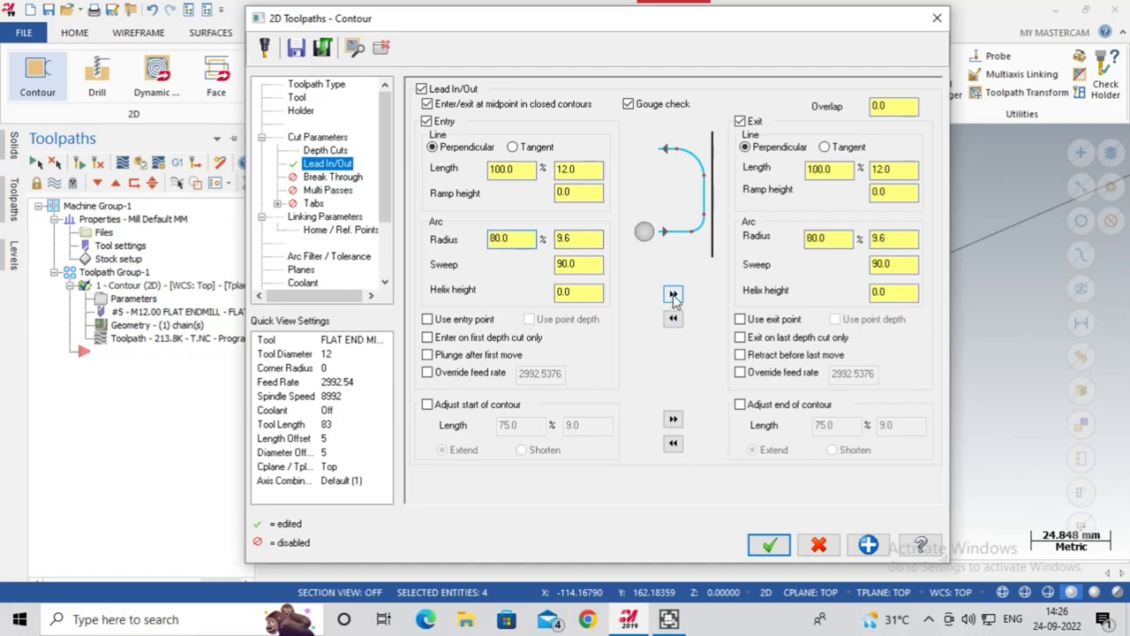
left_click(769, 543)
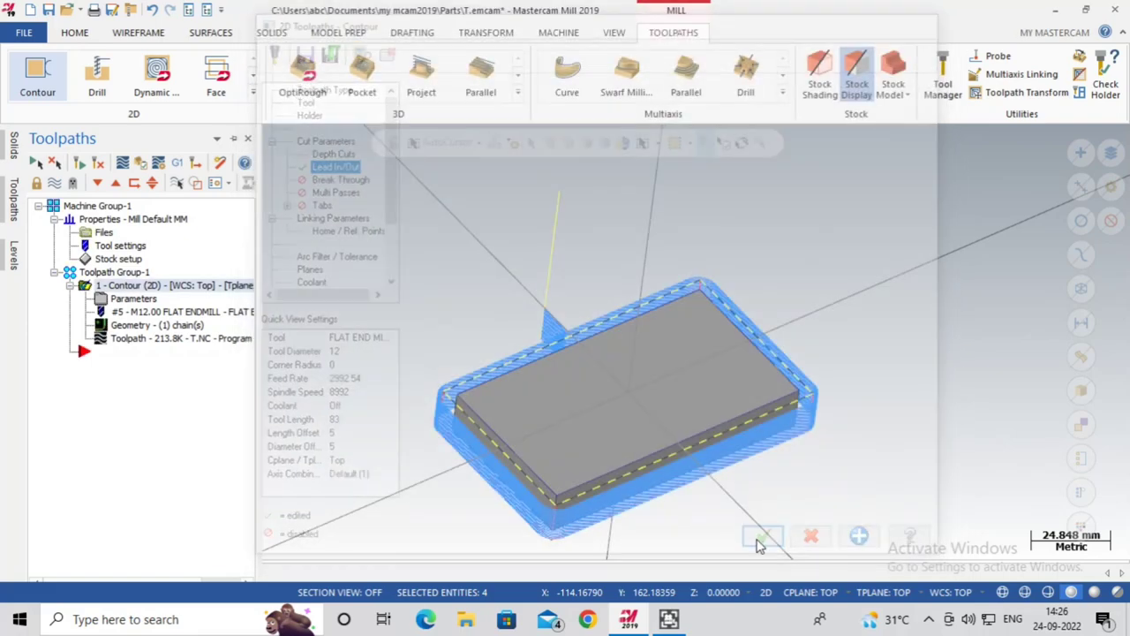
left_click(77, 163)
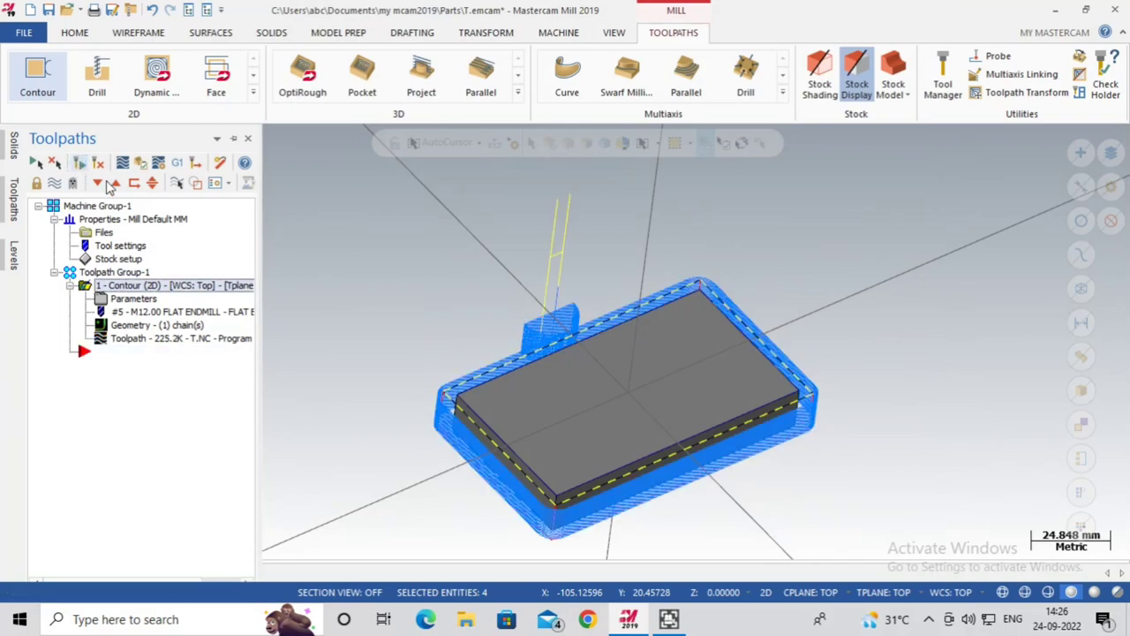
Examine the shape of the arc lead-in and lead-out in the top view
middle_click_drag(822, 348, 553, 304)
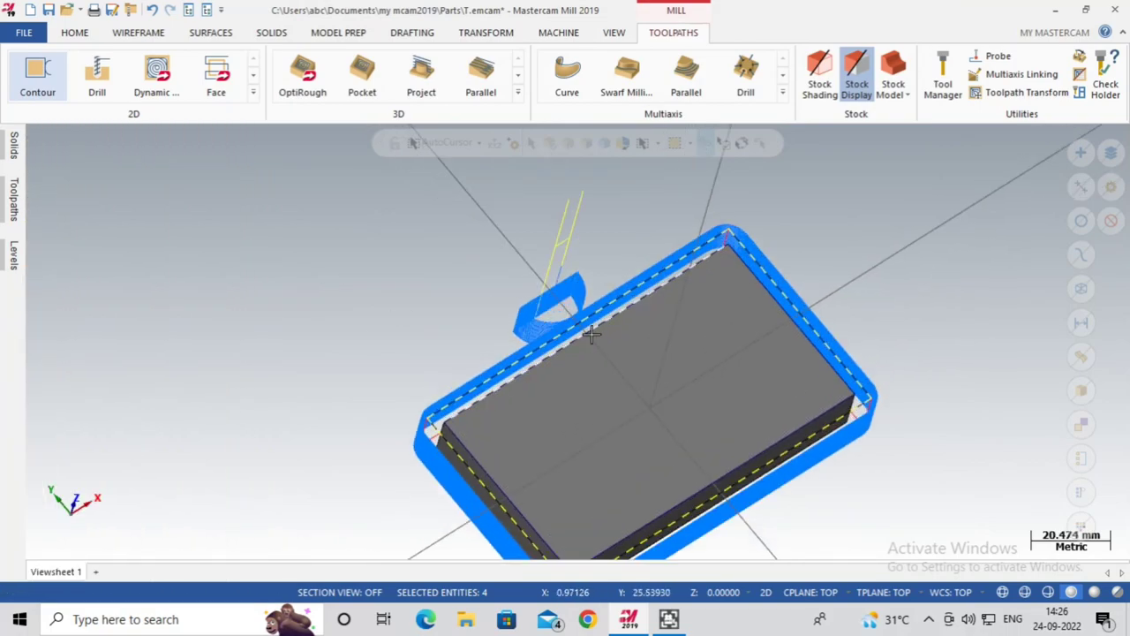
key("alt+1")
scroll(699, 214, "up", 3)
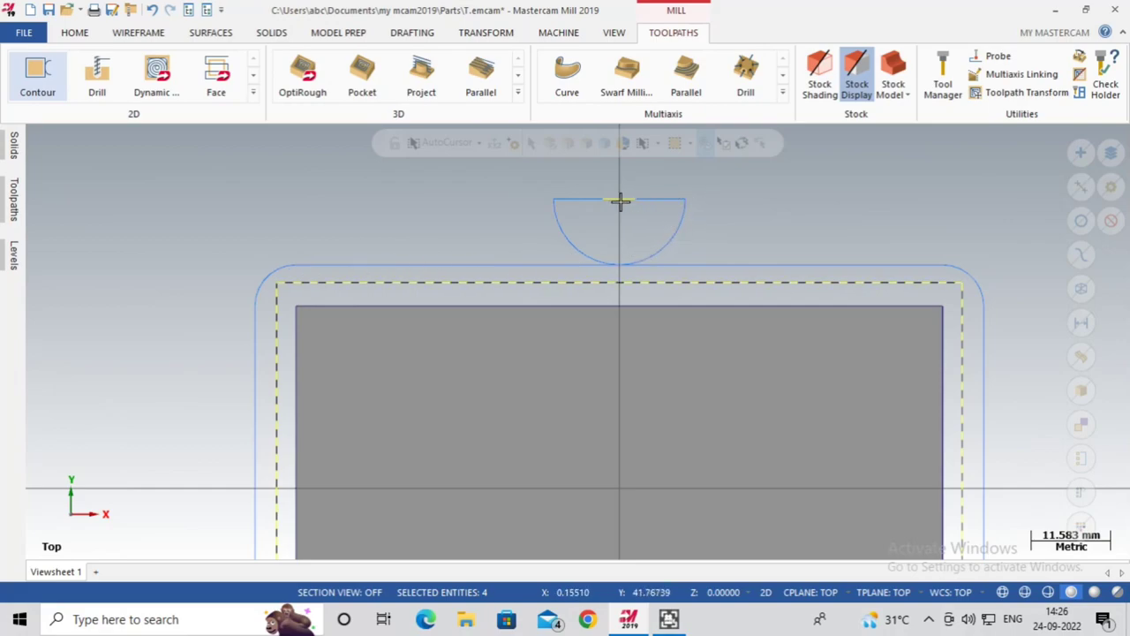
Backplot the contour with the arc leads at an adjusted playback speed and follow the tool's entry and exit in the top view
left_click(12, 199)
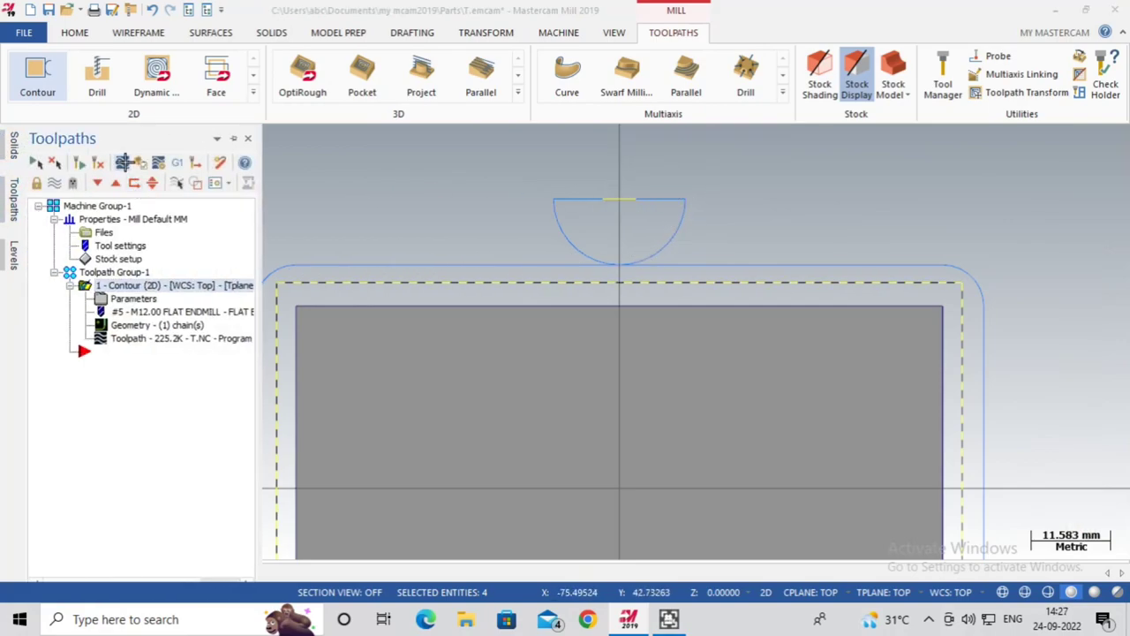
key("alt+t")
middle_click_drag(630, 235, 641, 184)
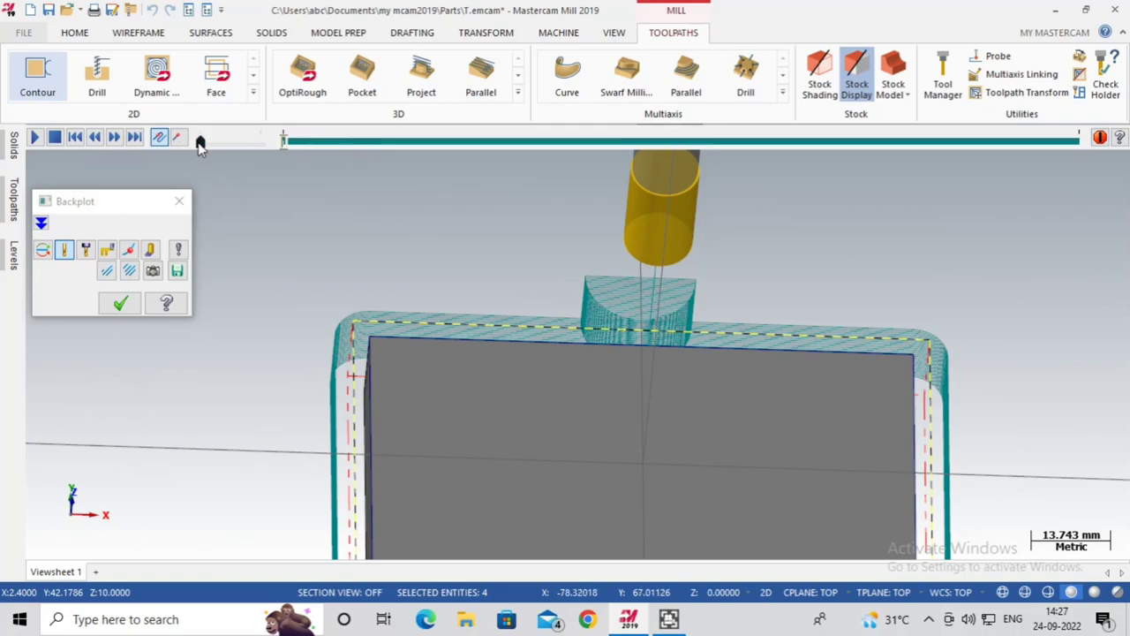
left_click(35, 138)
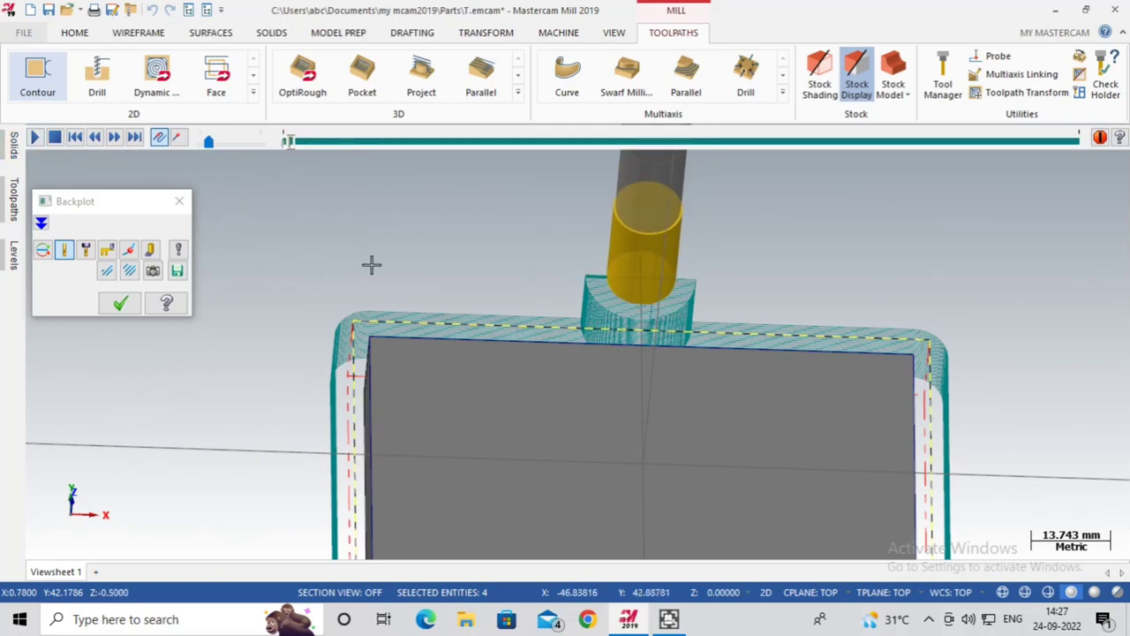
middle_click_drag(385, 294, 378, 330)
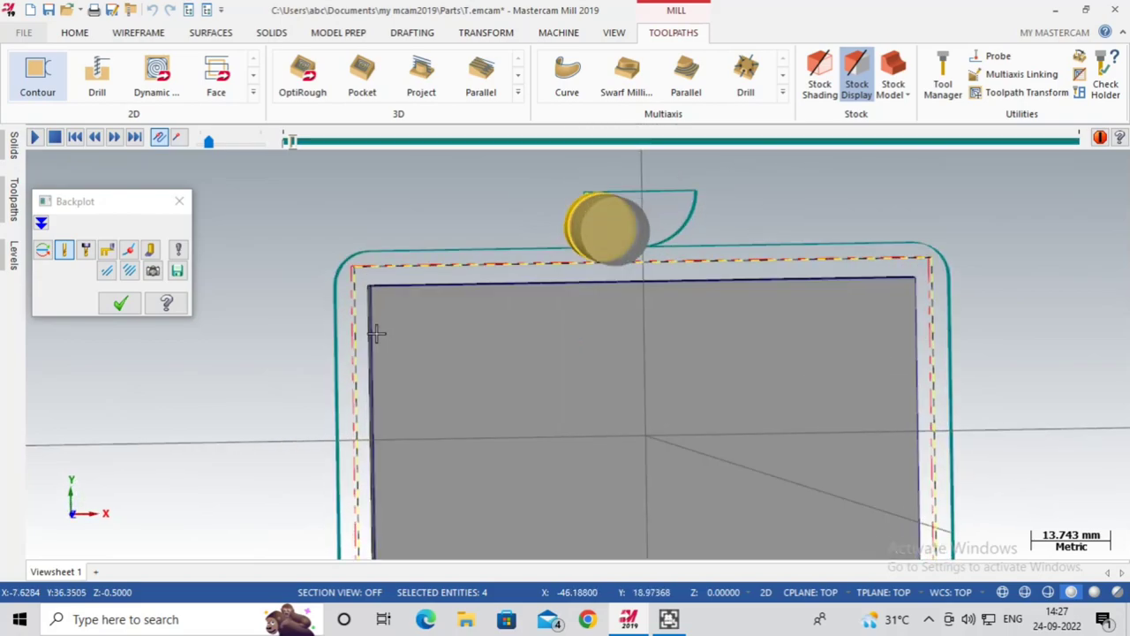
key("alt+1")
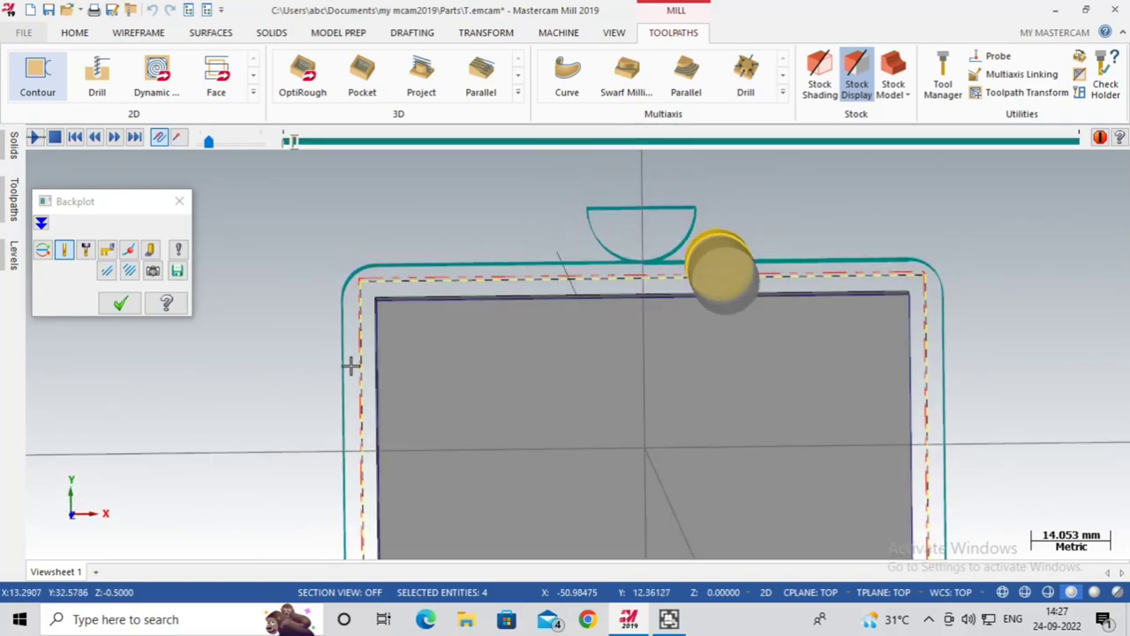
scroll(482, 268, "down", 2)
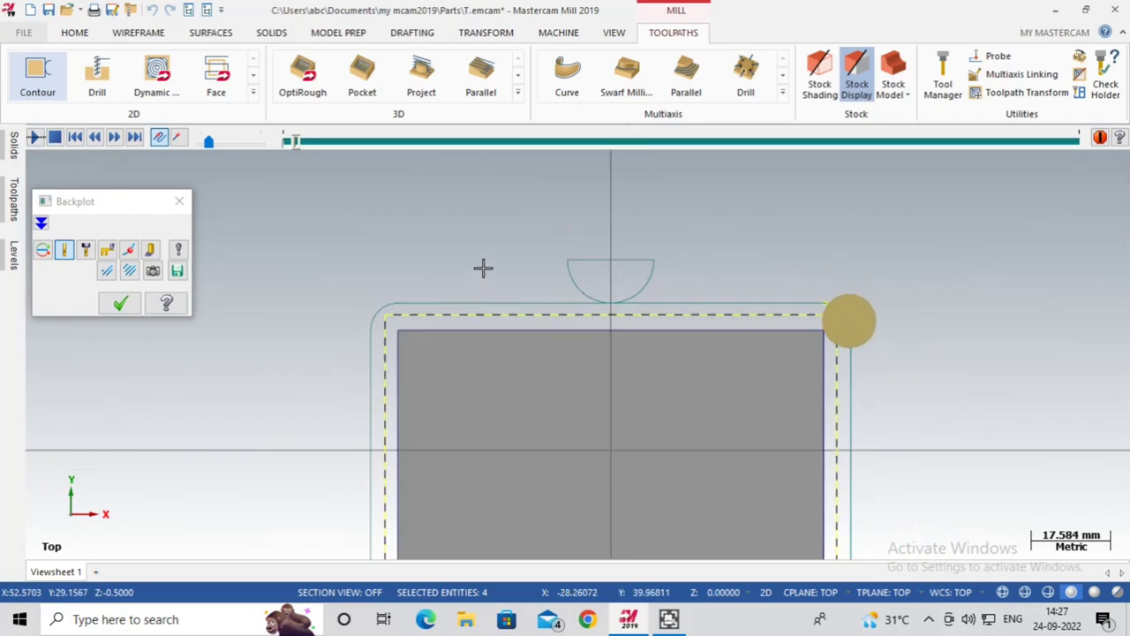
scroll(625, 277, "down", 1)
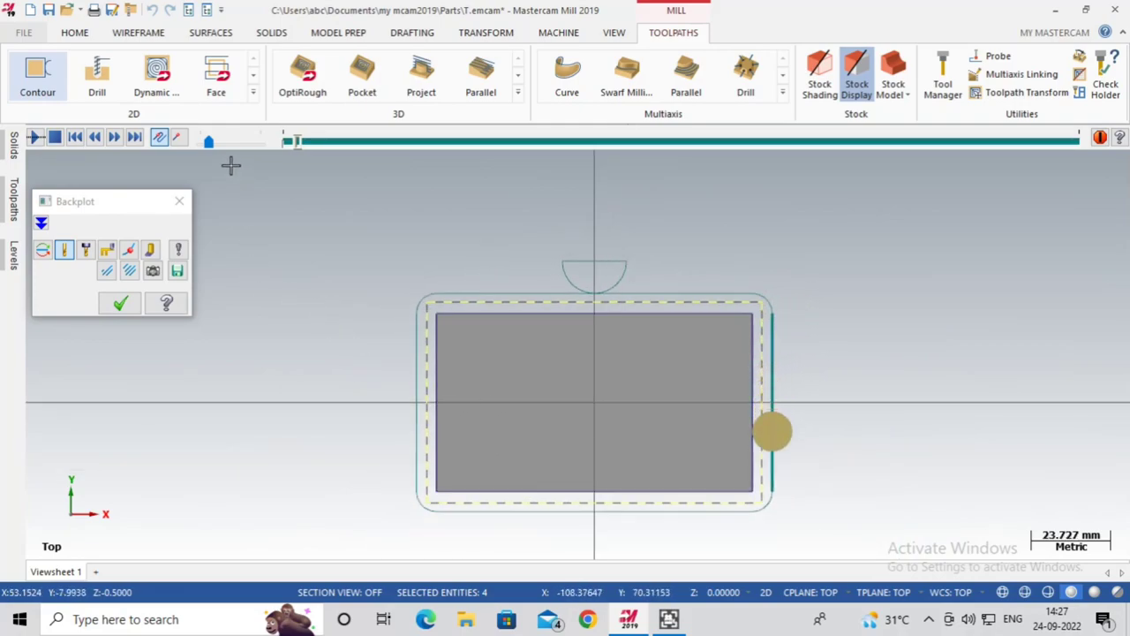
mouse_move(209, 147)
left_mouse_down()
mouse_move(220, 149)
mouse_move(209, 148)
left_mouse_up()
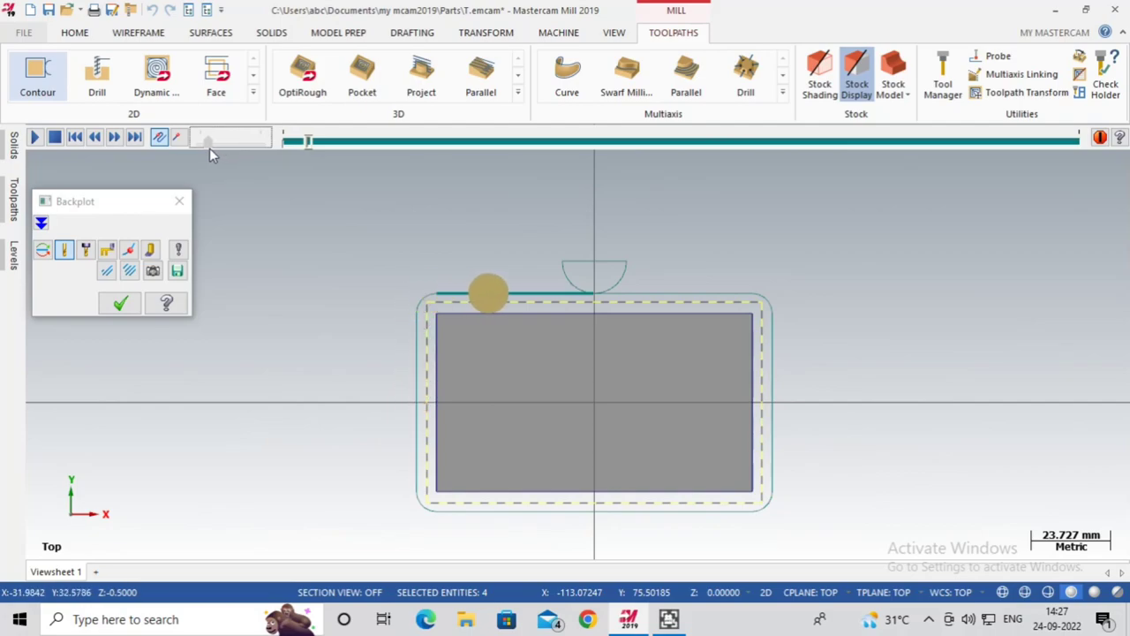
scroll(491, 331, "up", 1)
scroll(636, 287, "up", 2)
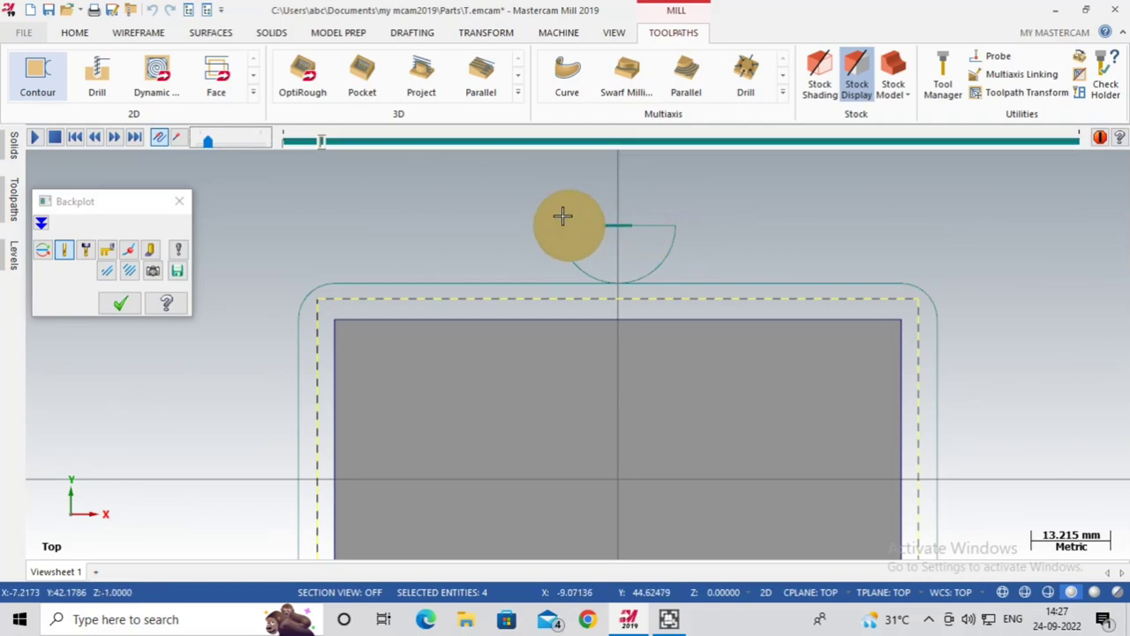
Examine in 3D how the tool enters and exits along the arcs at each depth, and close the backplot
middle_click_drag(439, 379, 631, 237)
scroll(630, 236, "up", 8)
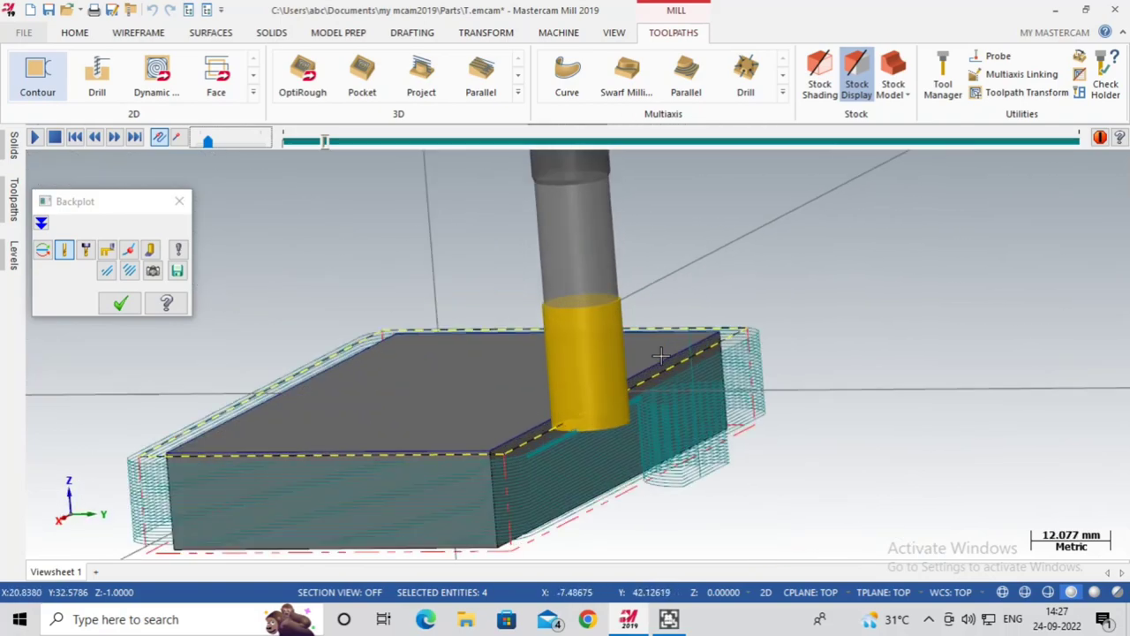
scroll(672, 368, "up", 2)
scroll(893, 308, "down", 5)
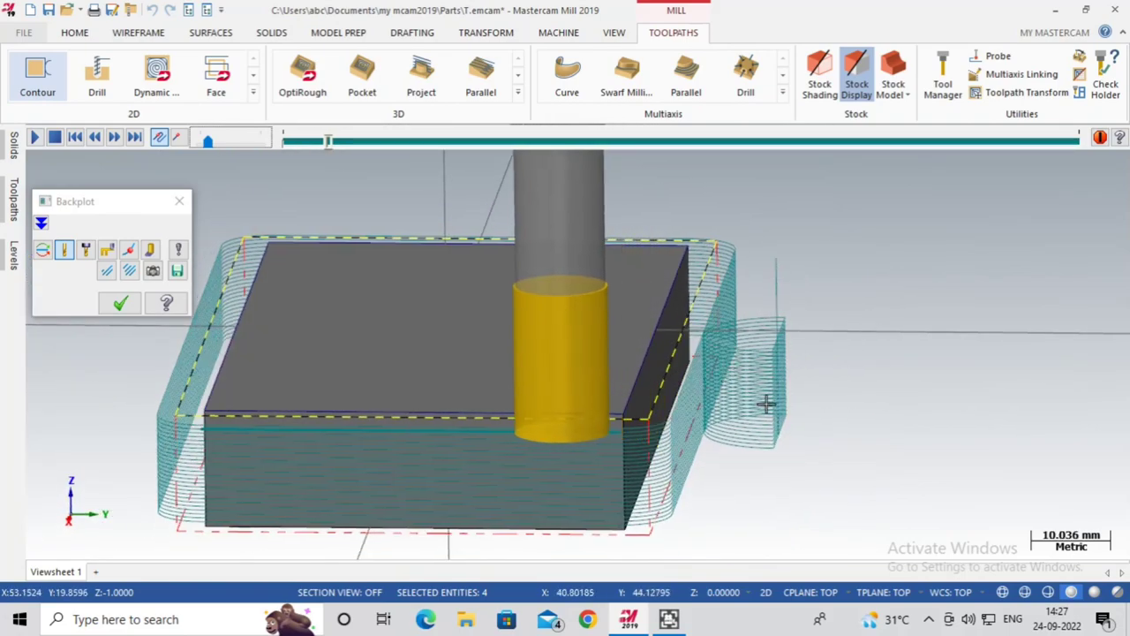
scroll(768, 402, "up", 1)
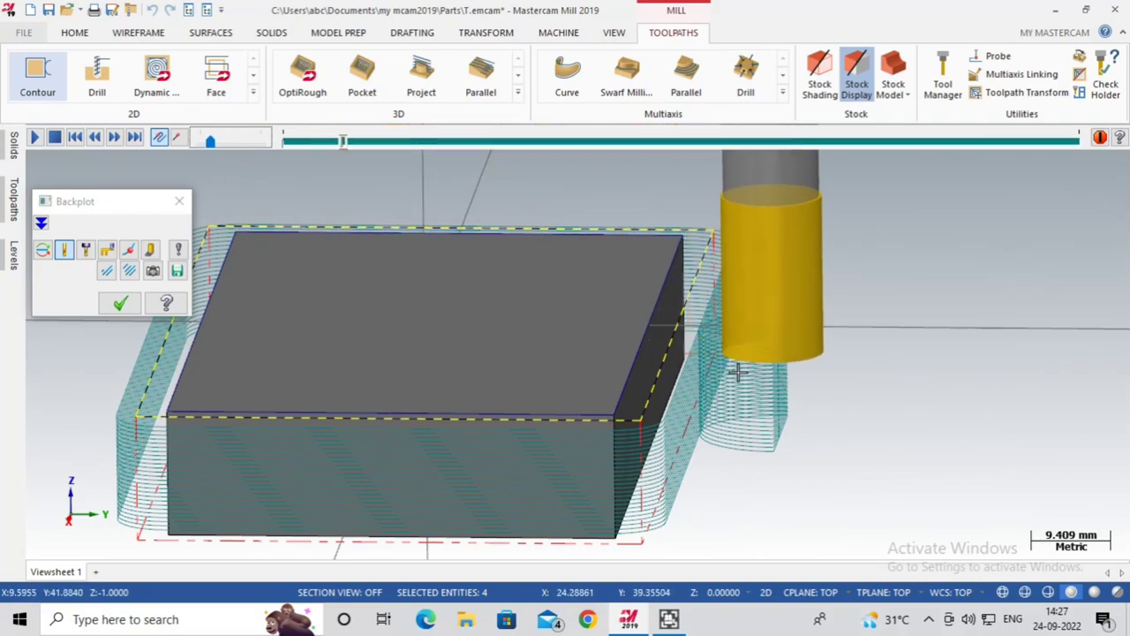
scroll(792, 308, "up", 5)
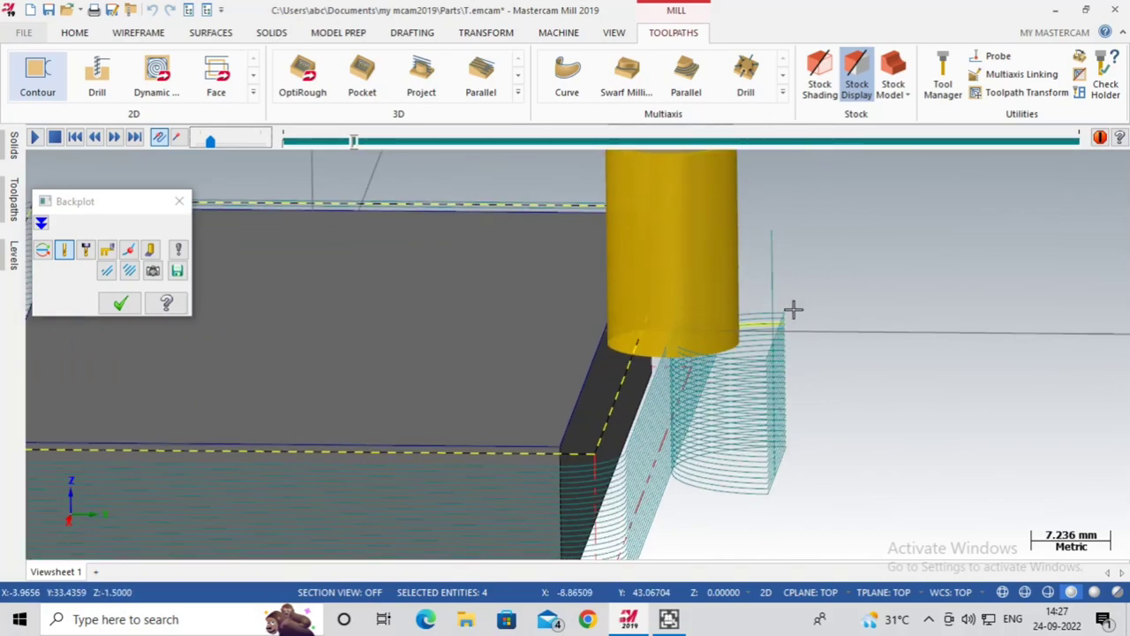
scroll(774, 336, "down", 3)
middle_click_drag(739, 353, 706, 415)
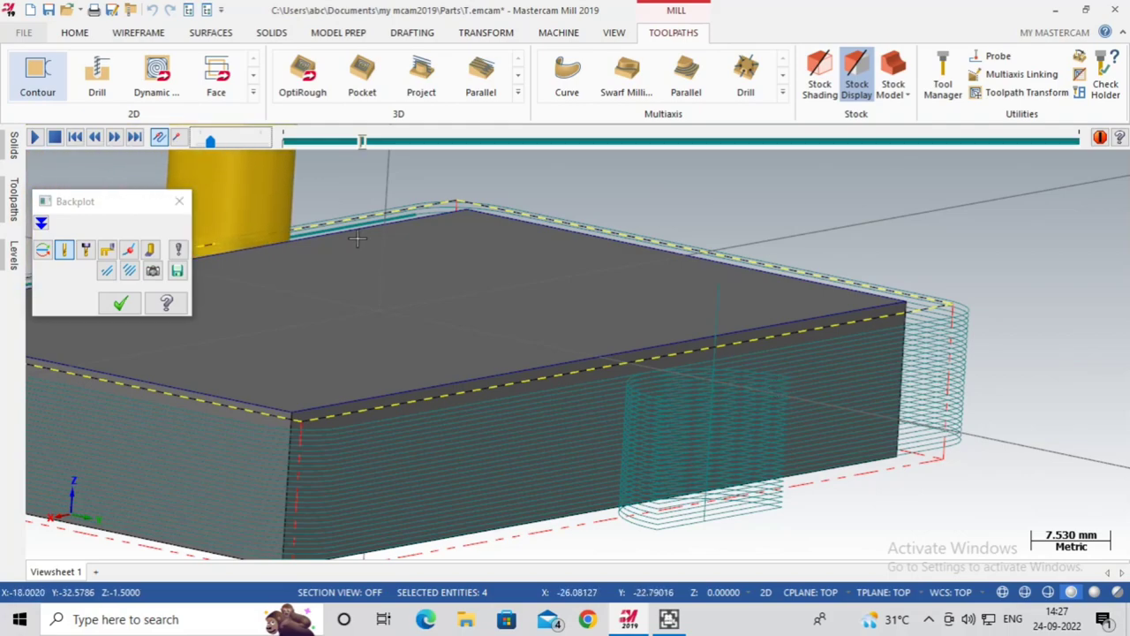
left_click(179, 201)
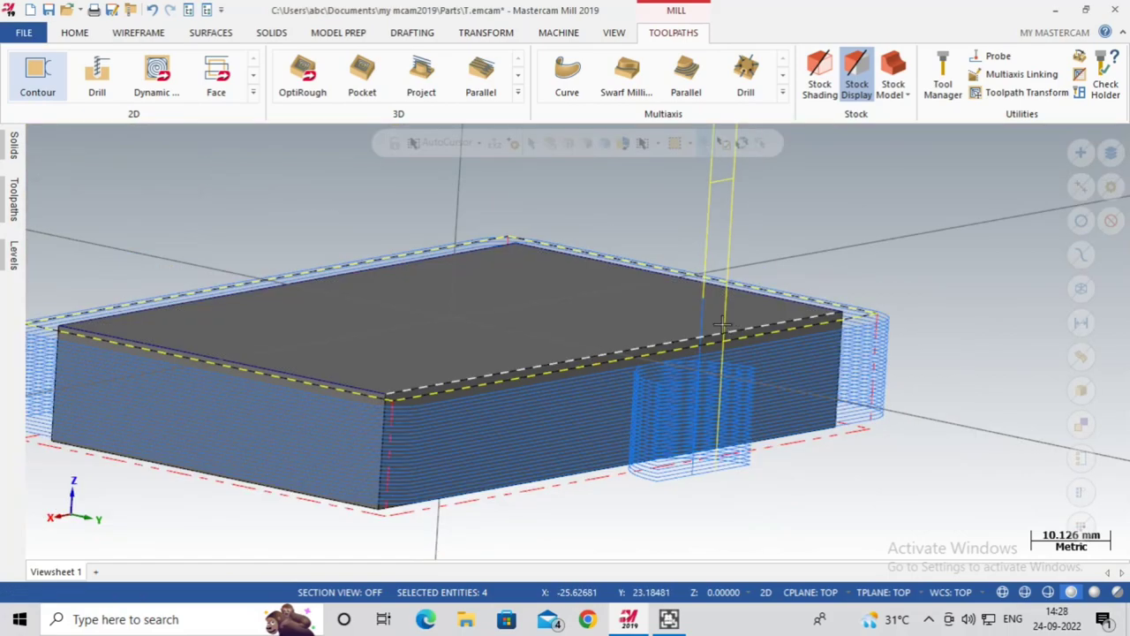
Open the contour toolpath in Mastercam Simulator's Verify mode and play the solid material-removal simulation on the stock
scroll(723, 325, "down", 1)
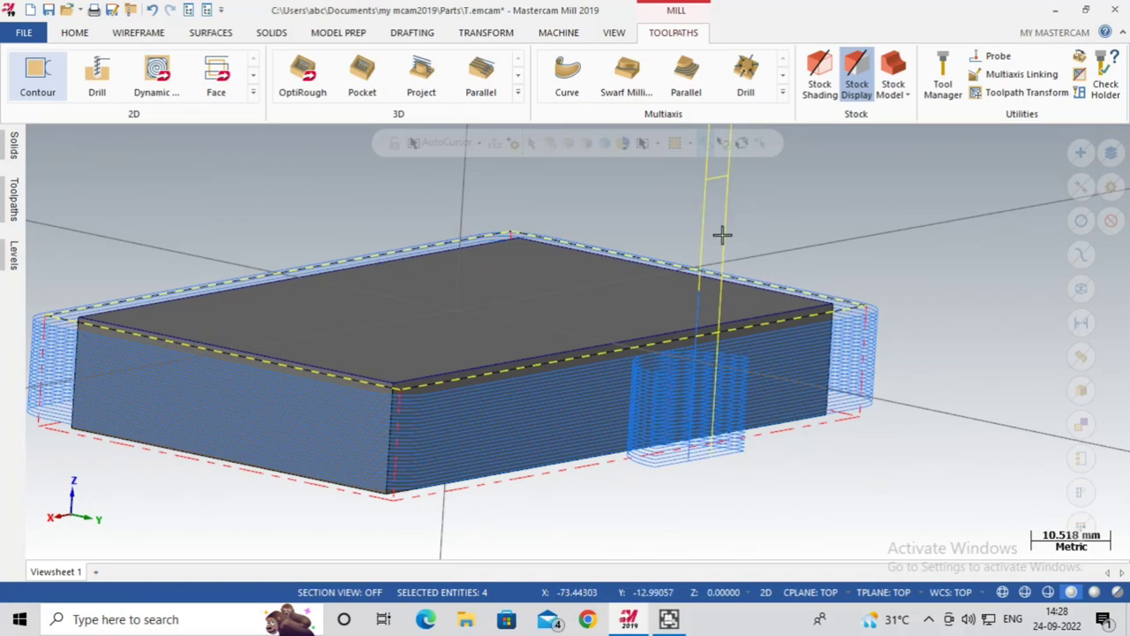
scroll(728, 272, "up", 1)
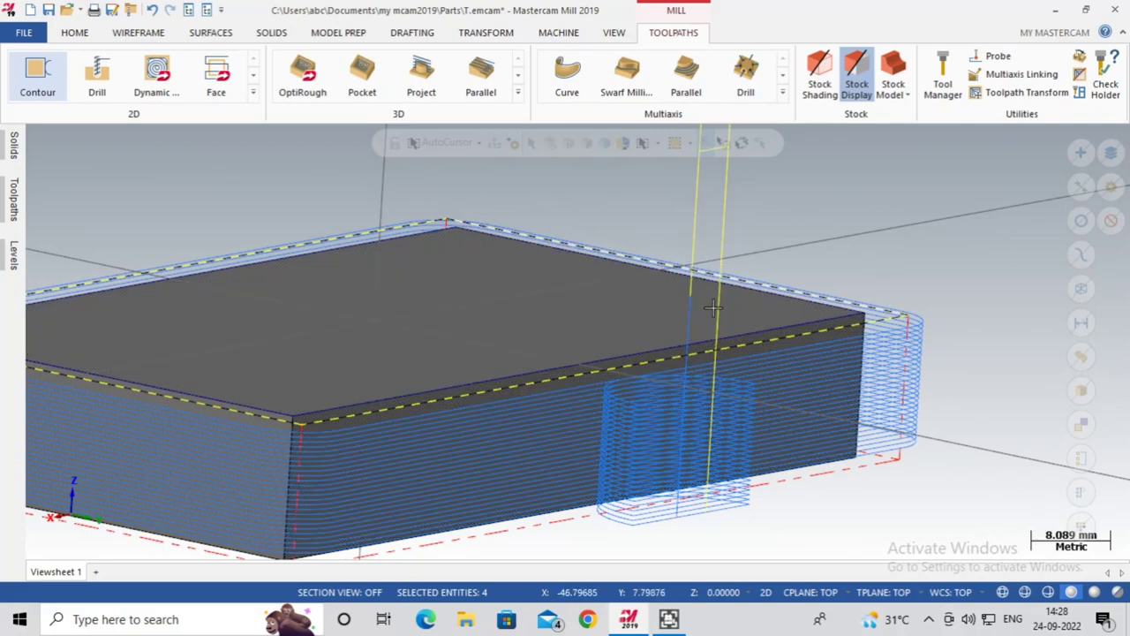
scroll(783, 256, "down", 4)
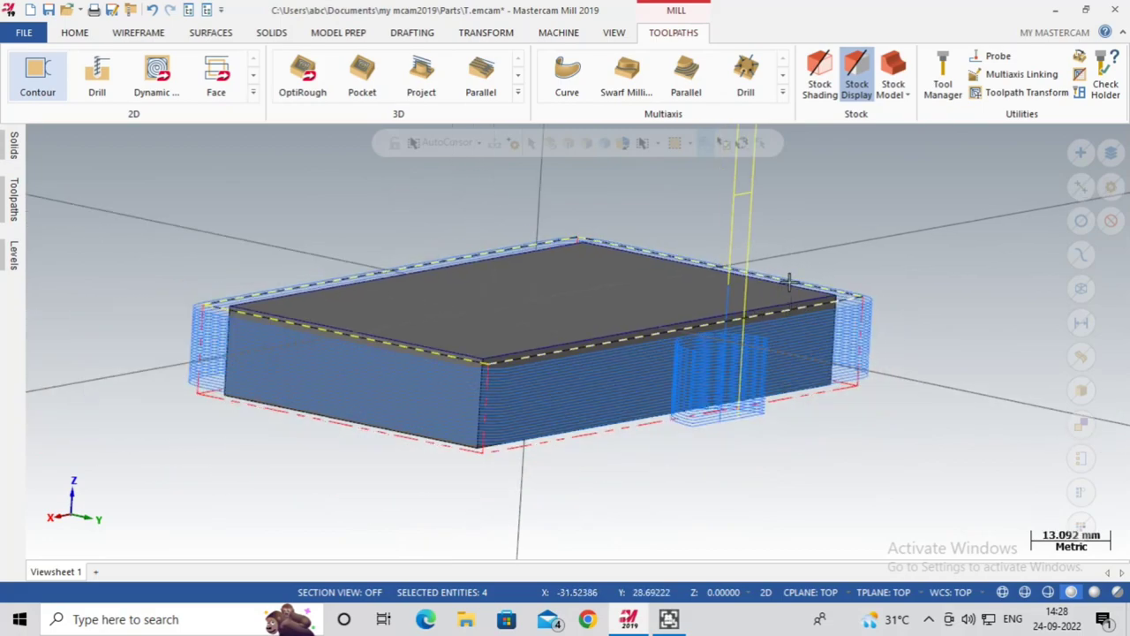
scroll(607, 360, "down", 2)
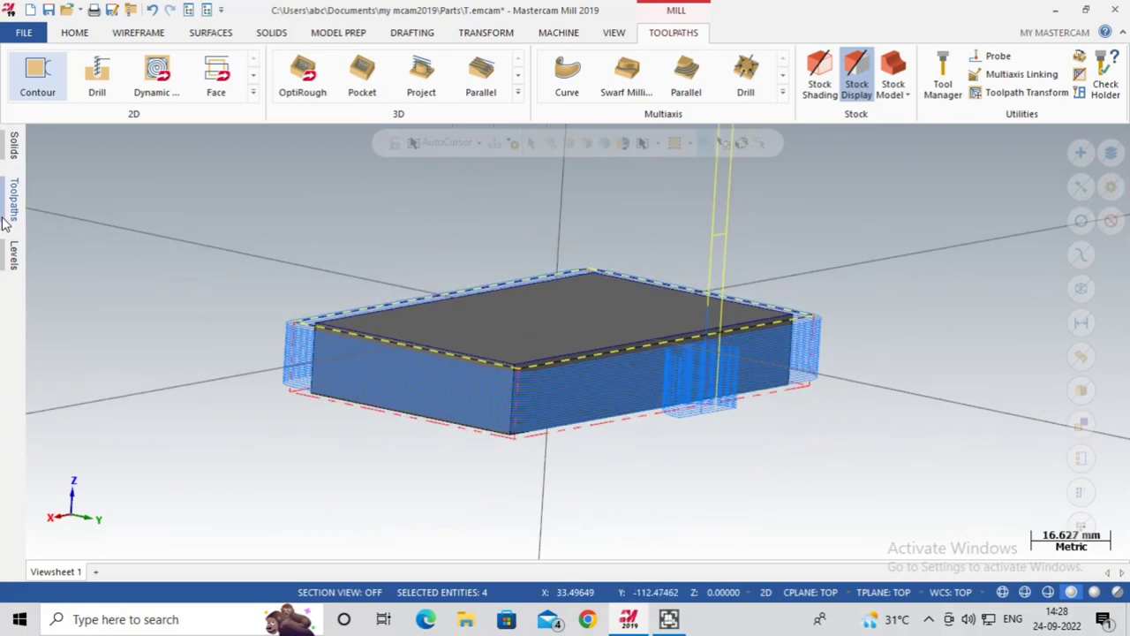
left_click(13, 201)
left_click(138, 166)
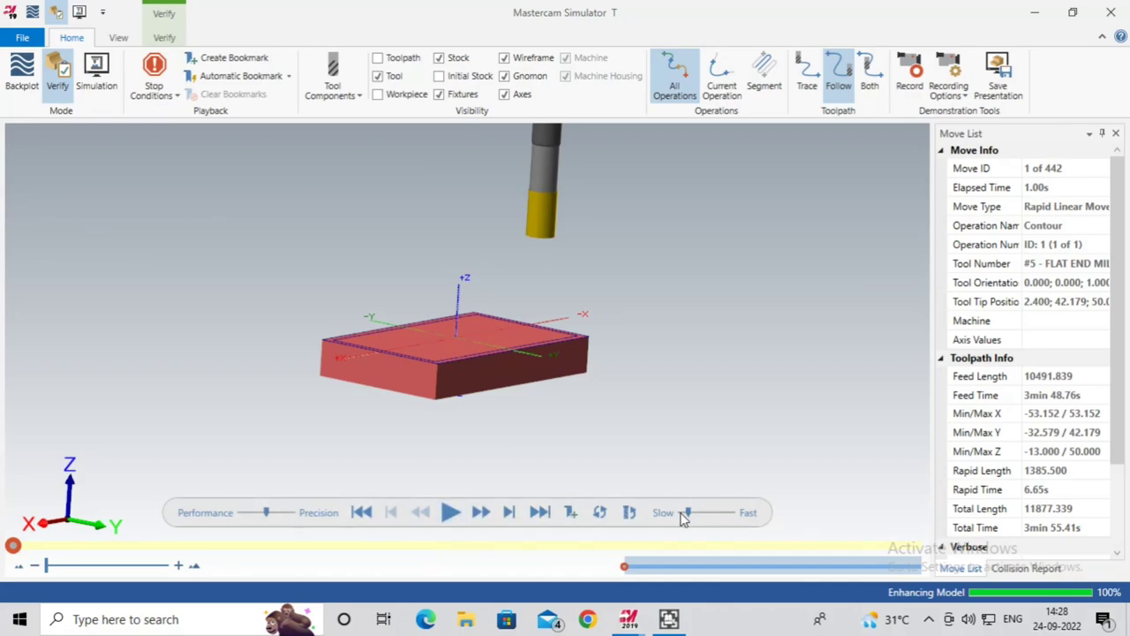
left_click(450, 512)
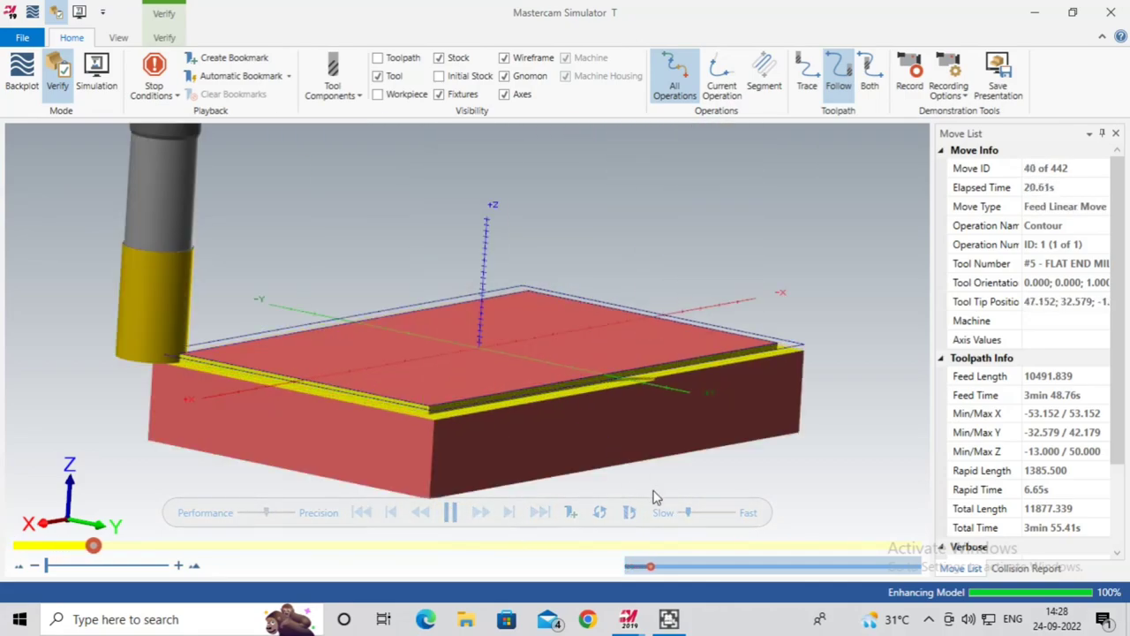